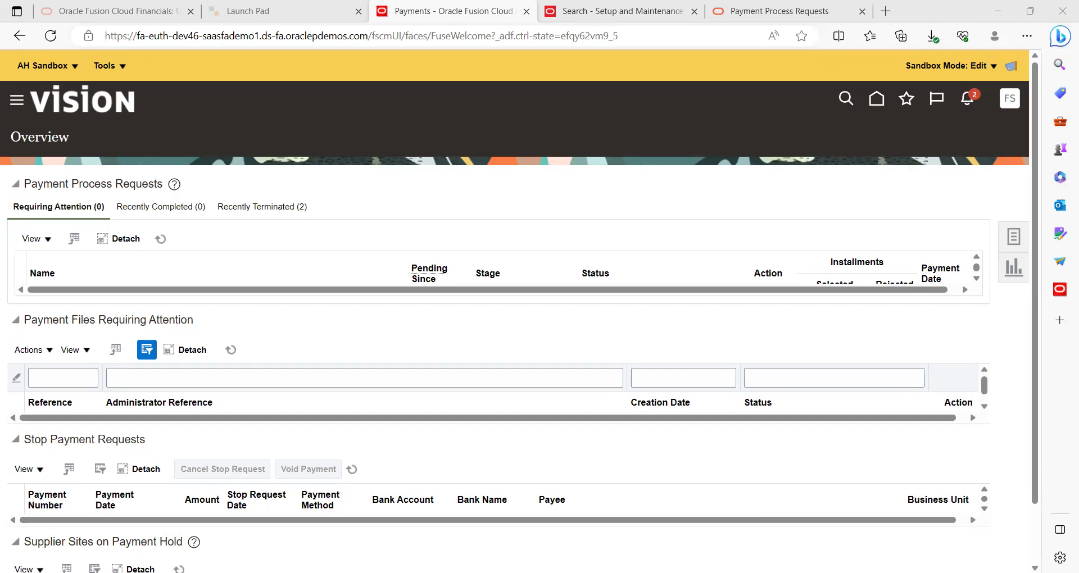
# - Switch to the Word document, review the prerequisites for a payment process request, and return to Oracle Fusion in the browser
pyautogui.hotkey('alt', 'Tab')
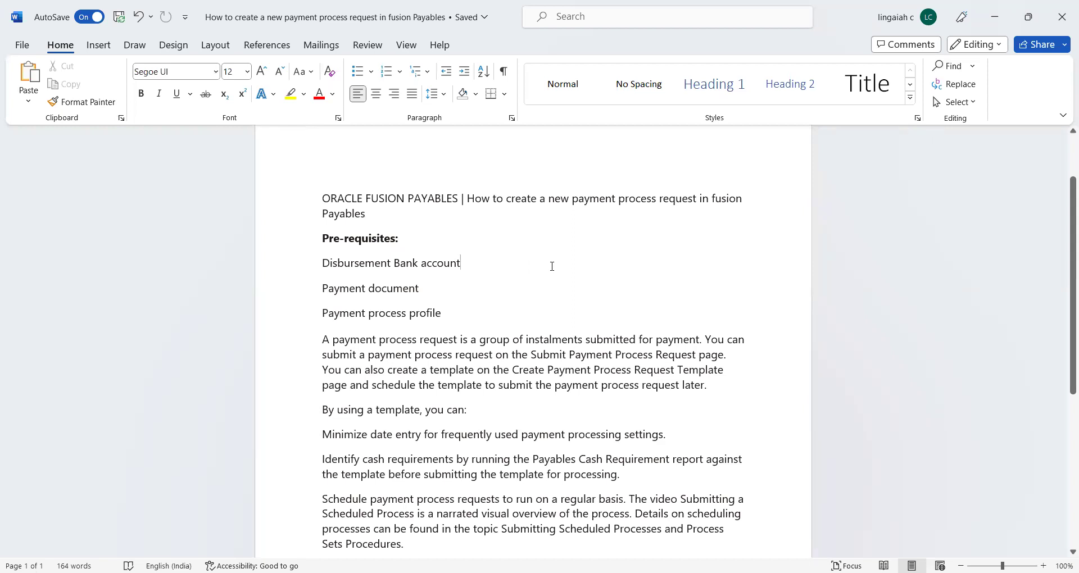
pyautogui.press('Down')
pyautogui.press('Up')
pyautogui.press('Up')
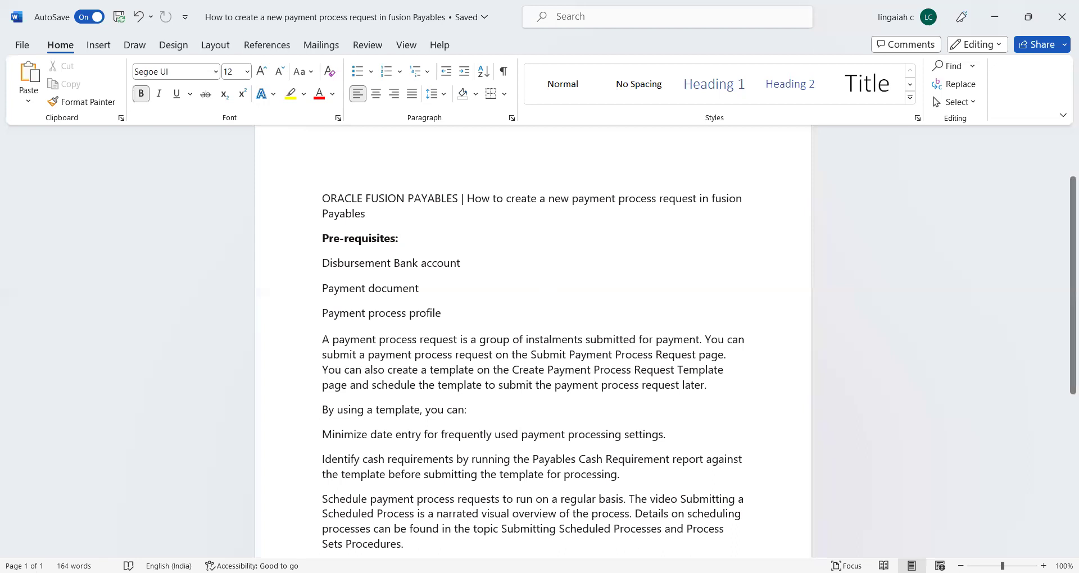
pyautogui.hotkey('alt', 'Tab')
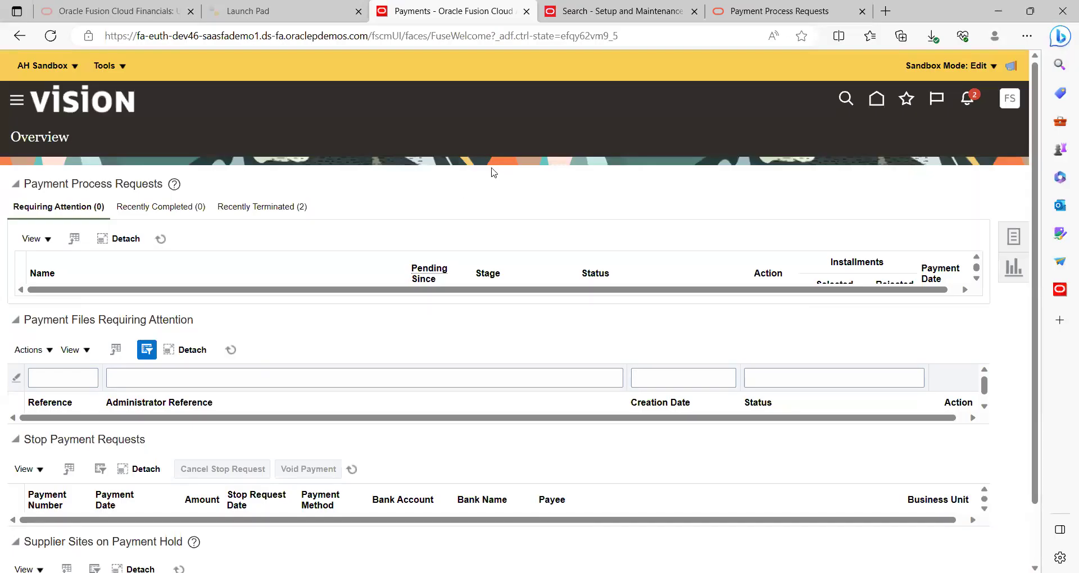
# - From the home page, open Payments under Payables and start a new template in Manage Payment Process Request Templates
pyautogui.click(885, 106)
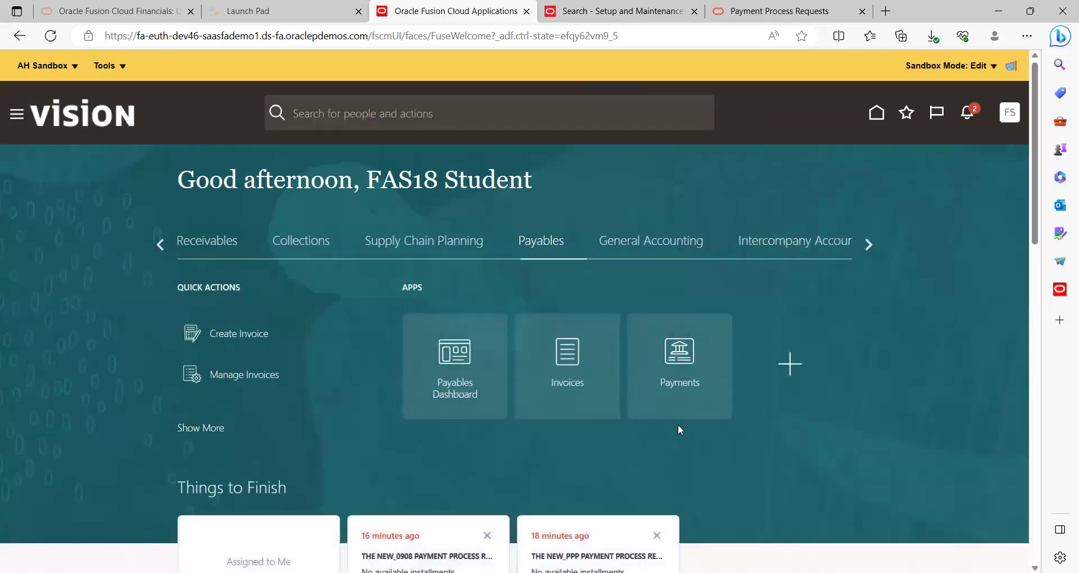
pyautogui.click(685, 366)
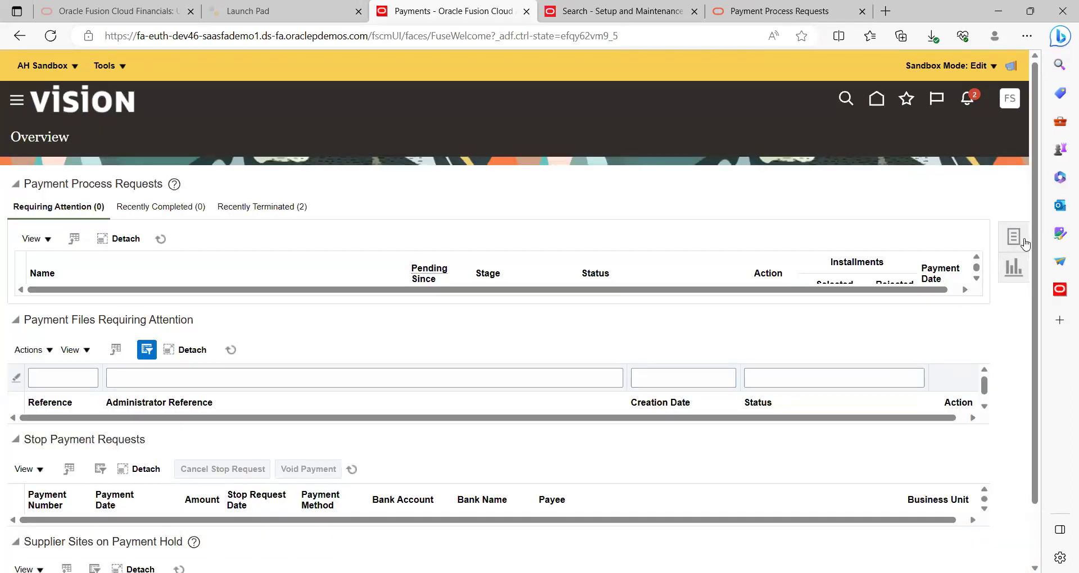
pyautogui.click(1024, 241)
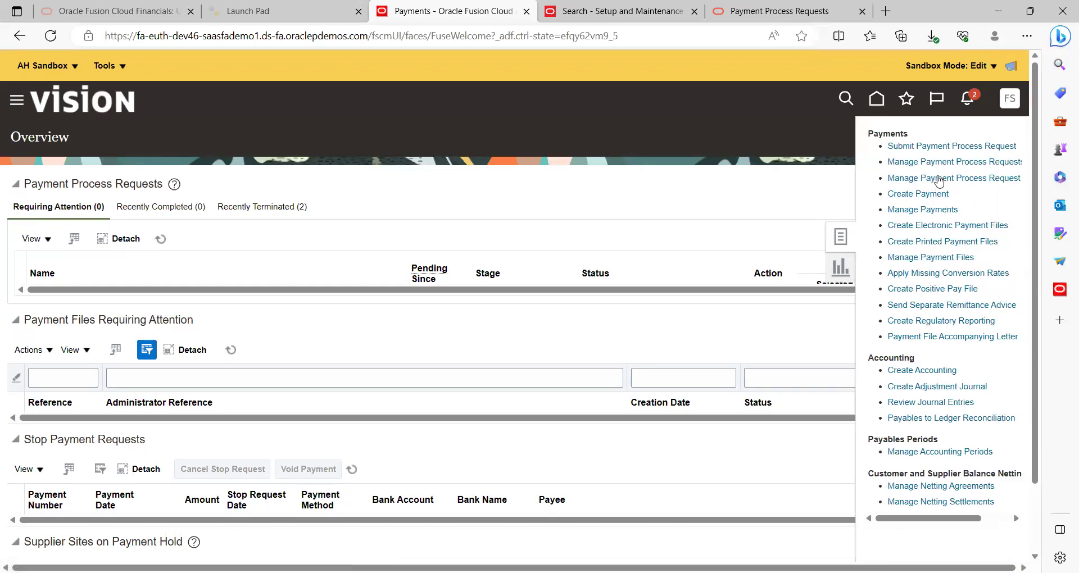
pyautogui.click(934, 178)
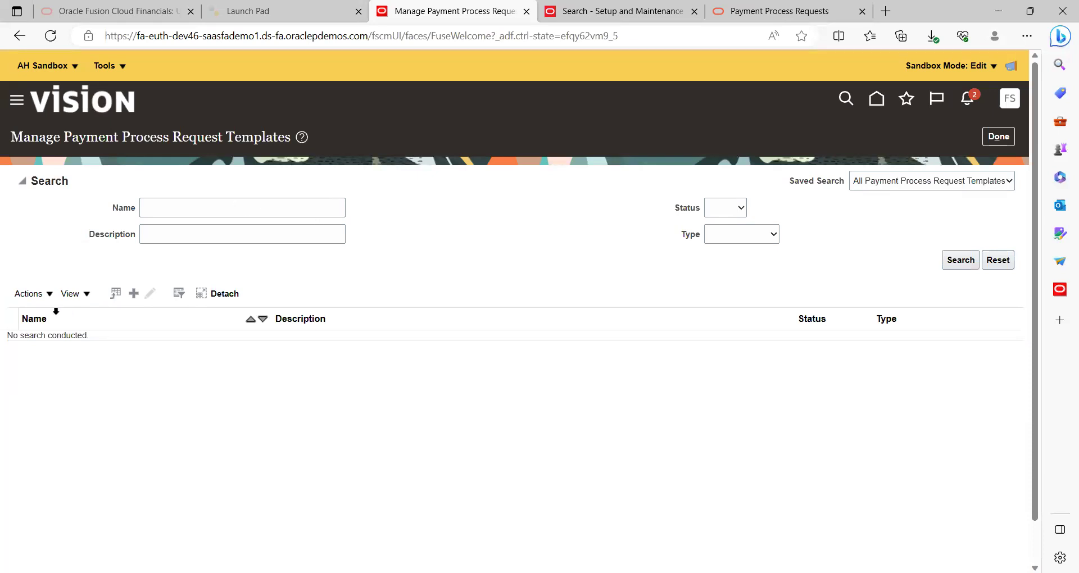
pyautogui.click(46, 297)
pyautogui.click(46, 316)
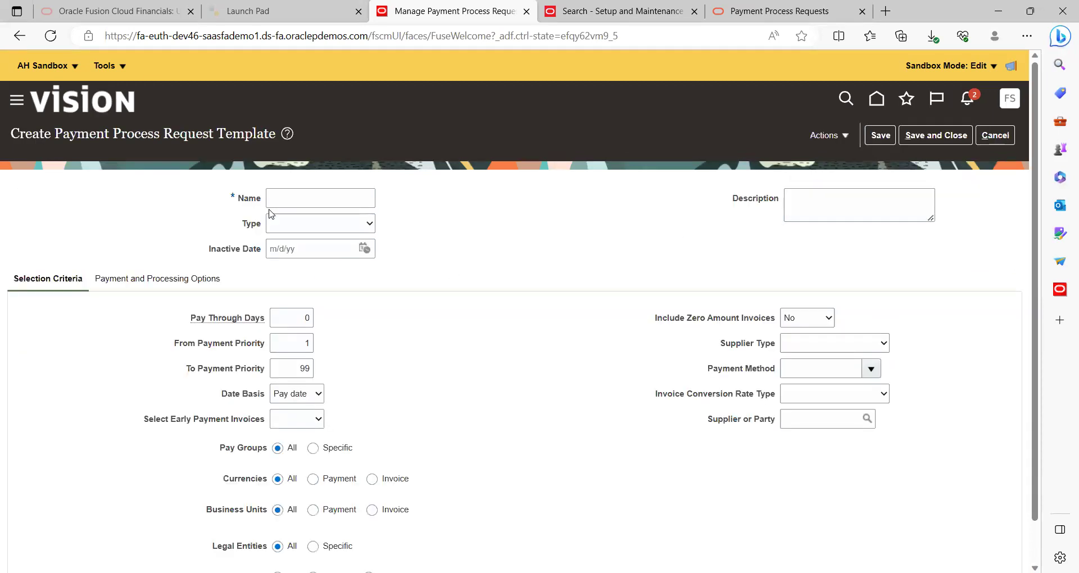
# - Name the template "weekly pyament-7 days" and copy the same text into its description
pyautogui.click(291, 203)
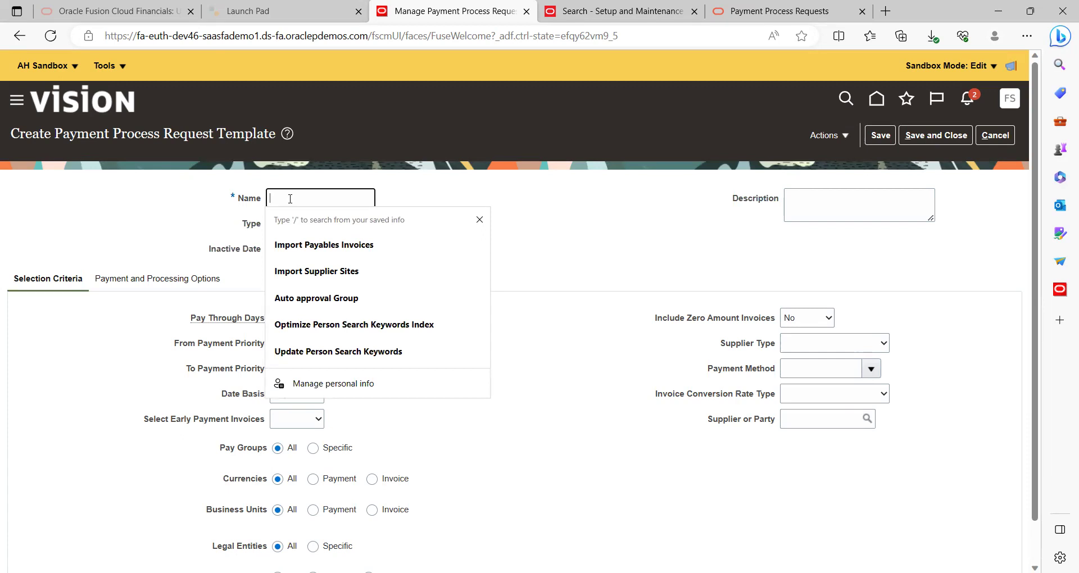
pyautogui.write('weekl')
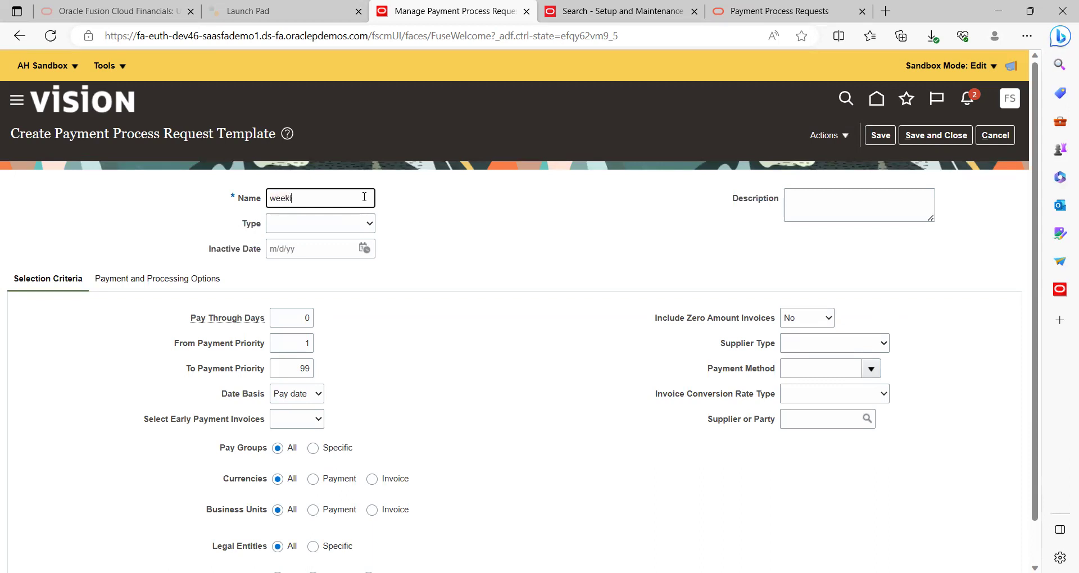
pyautogui.write('y pyament-7 days')
pyautogui.press('Tab')
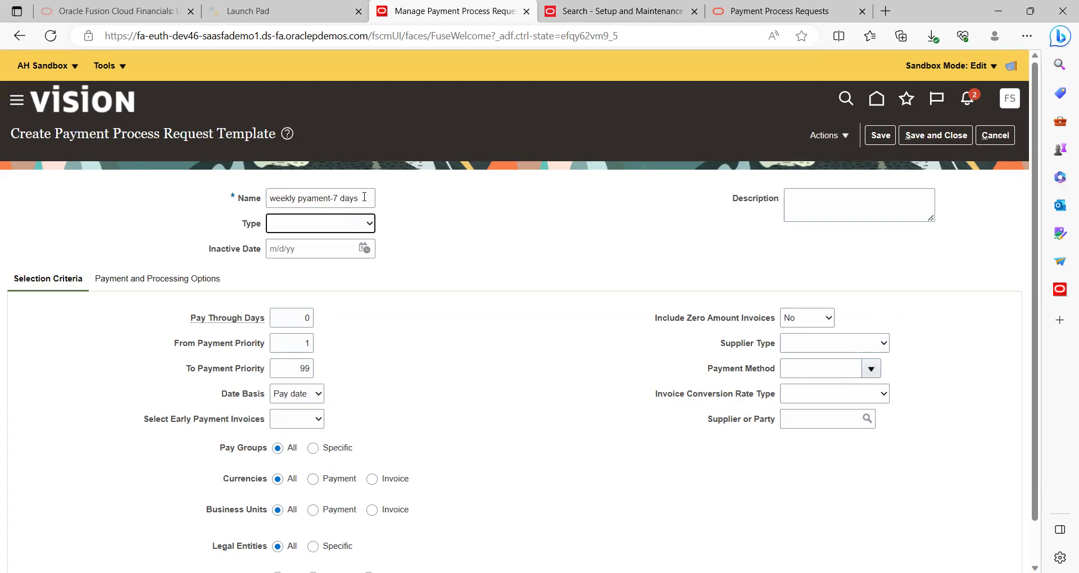
pyautogui.hotkey('shift', 'Tab')
pyautogui.hotkey('ctrl', 'c')
pyautogui.press('Tab')
pyautogui.click(325, 227)
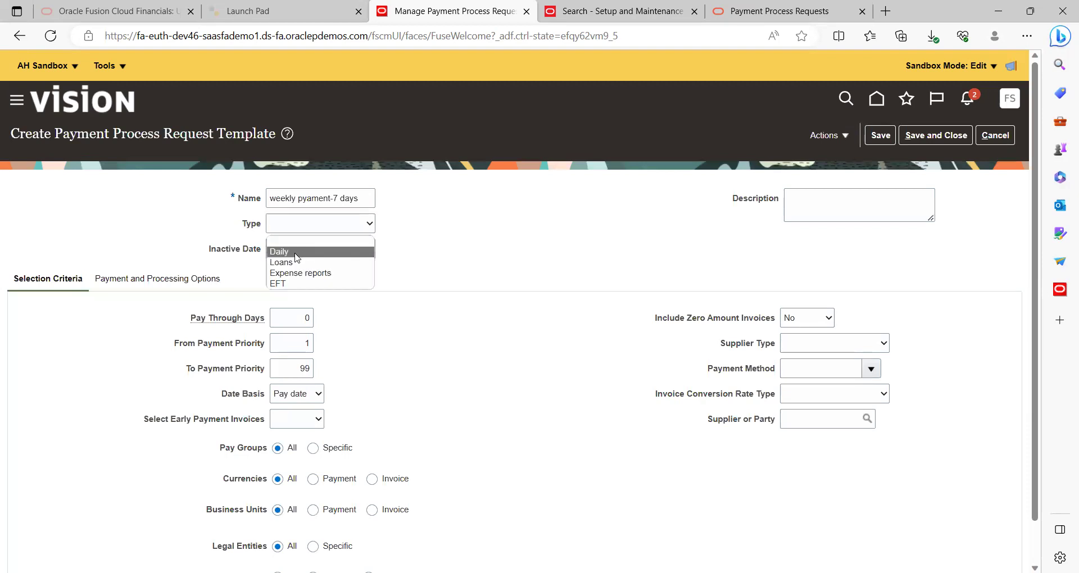
pyautogui.click(411, 248)
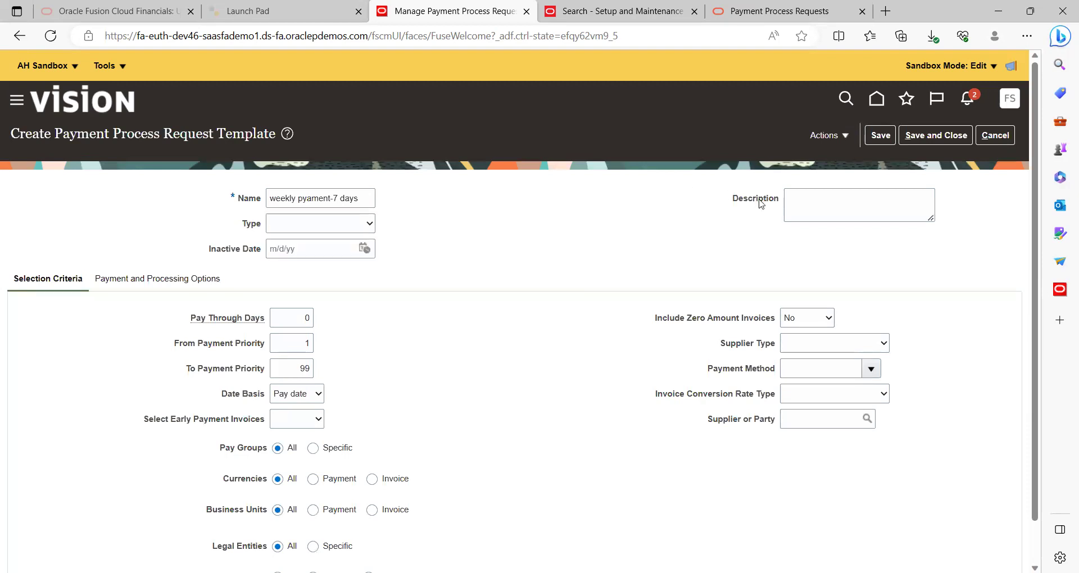
pyautogui.click(792, 204)
pyautogui.hotkey('ctrl', 'v')
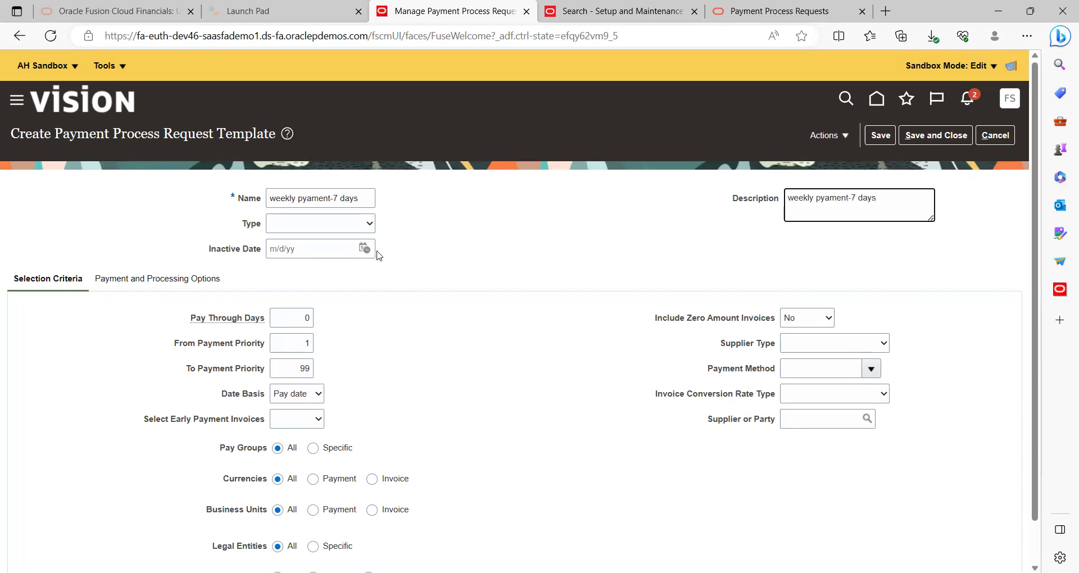
pyautogui.click(359, 360)
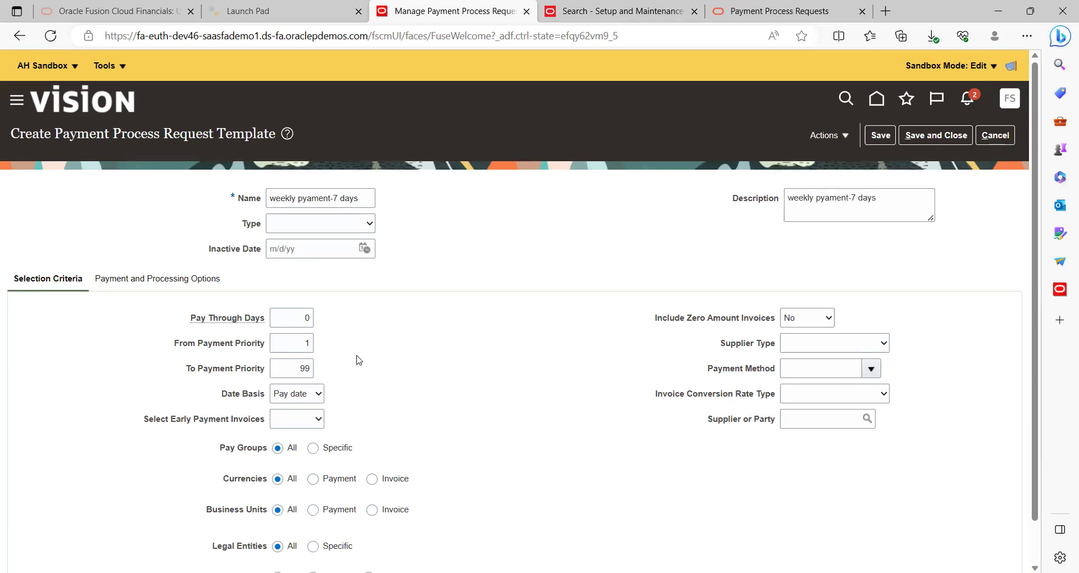
# - Set Pay Through Days to 7 in the template's selection criteria
pyautogui.scroll(-1, 359, 360)
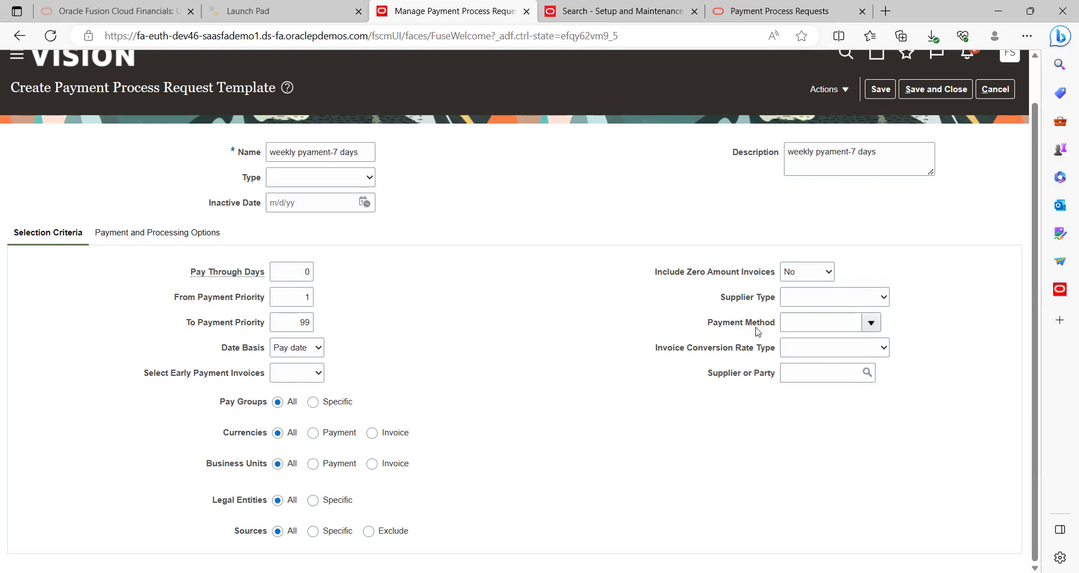
pyautogui.click(872, 328)
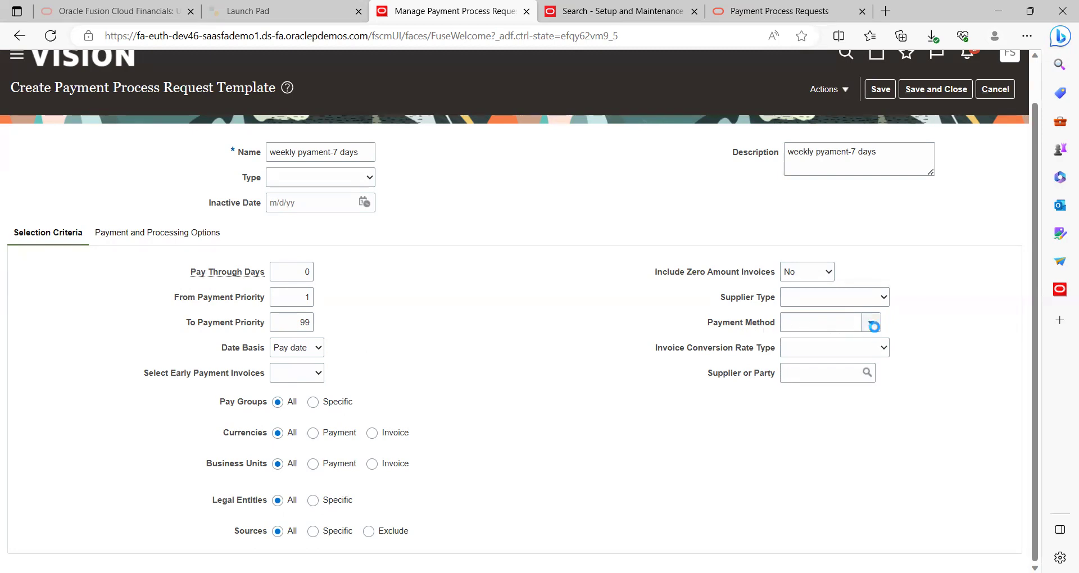
pyautogui.click(544, 284)
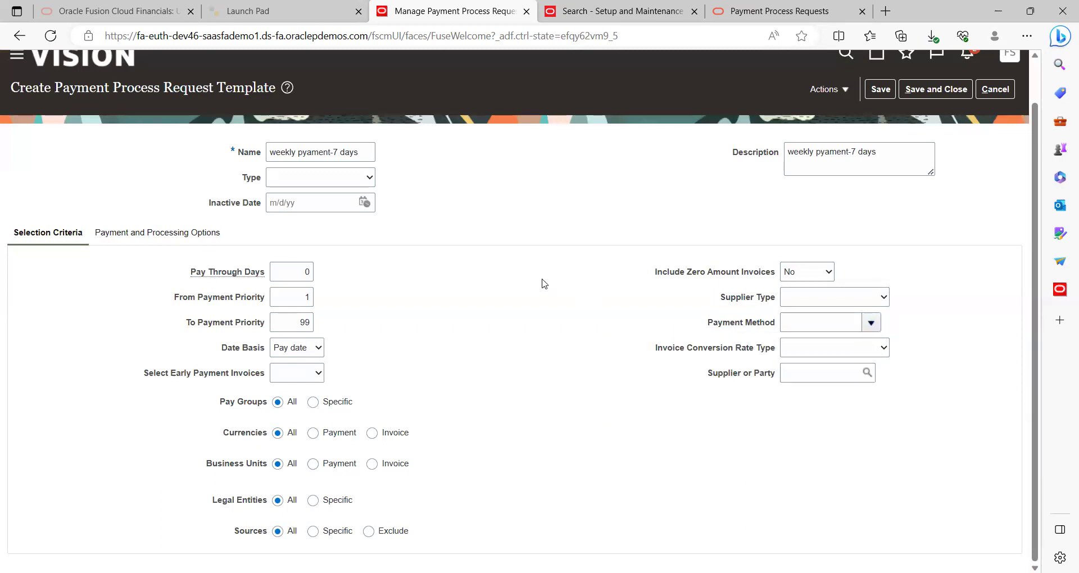
pyautogui.click(301, 277)
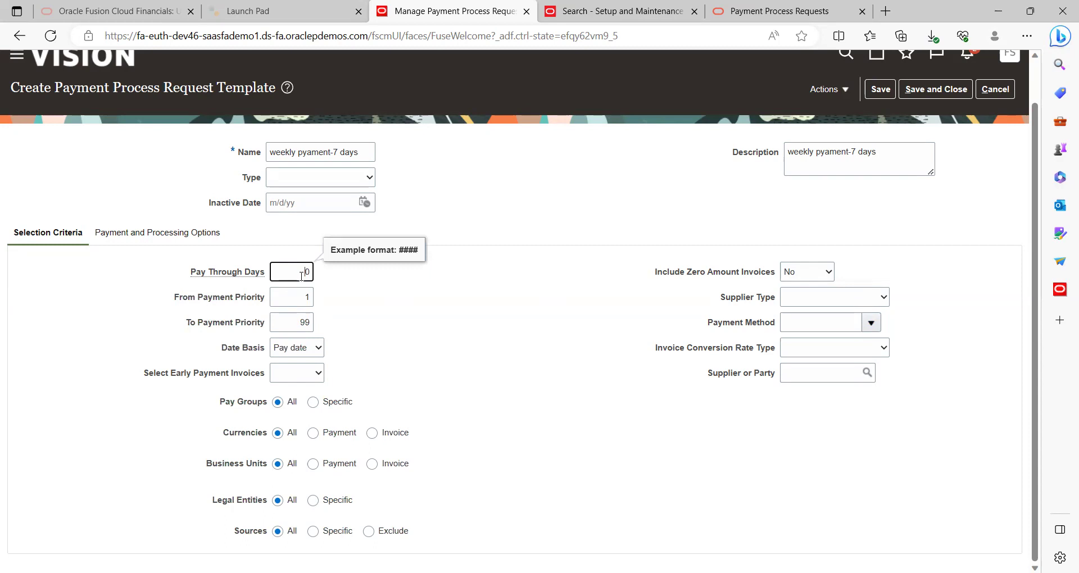
pyautogui.press('Delete')
pyautogui.write('7')
pyautogui.click(376, 309)
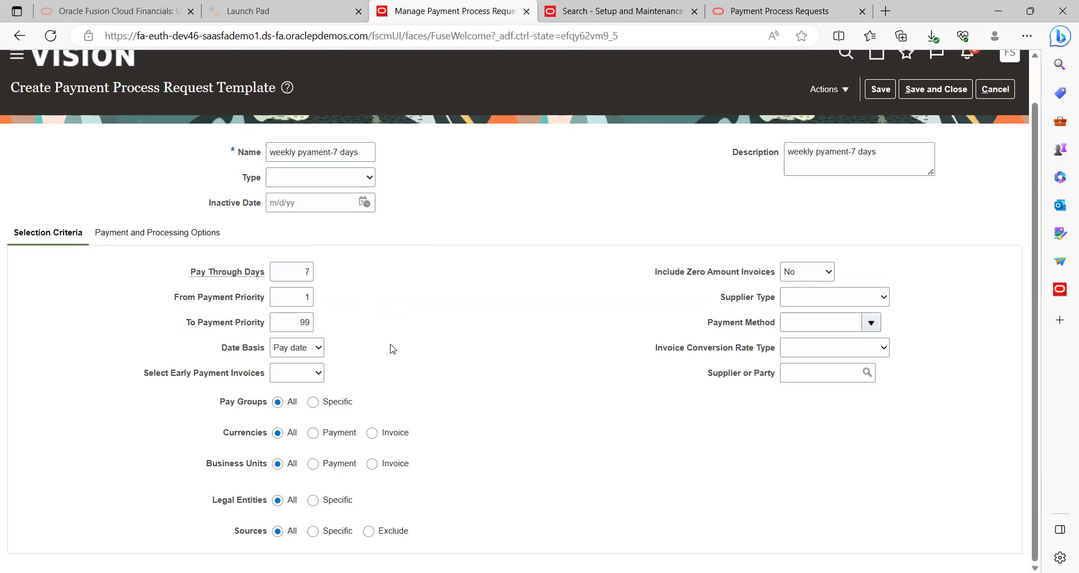
# - In the template's payment attributes, set disbursement bank account BofA-2869, payment document Check Stock A and payment process profile Standard Check
pyautogui.click(151, 233)
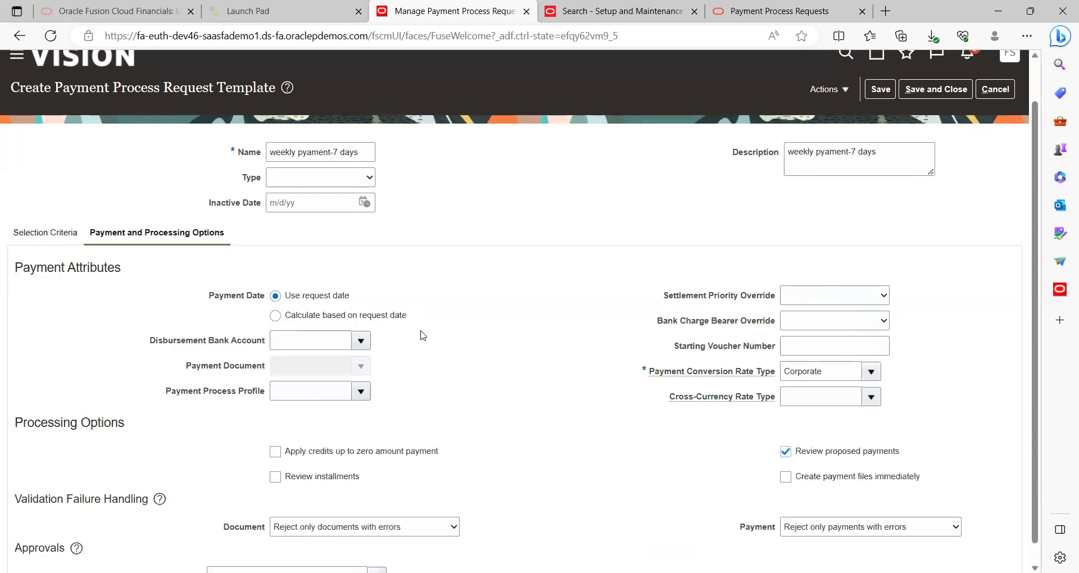
pyautogui.scroll(-1, 471, 372)
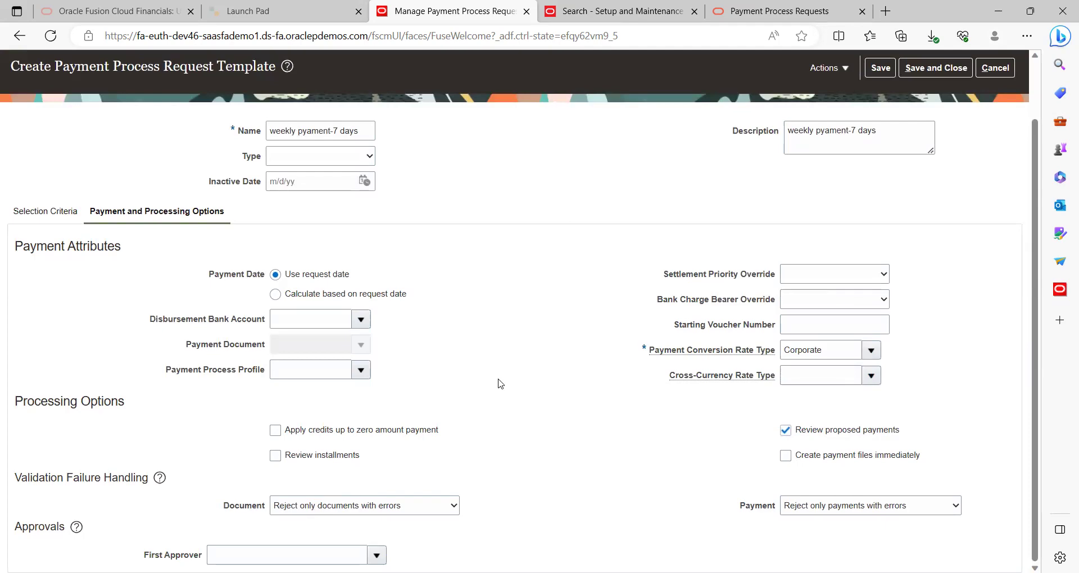
pyautogui.hotkey('alt', 'Tab')
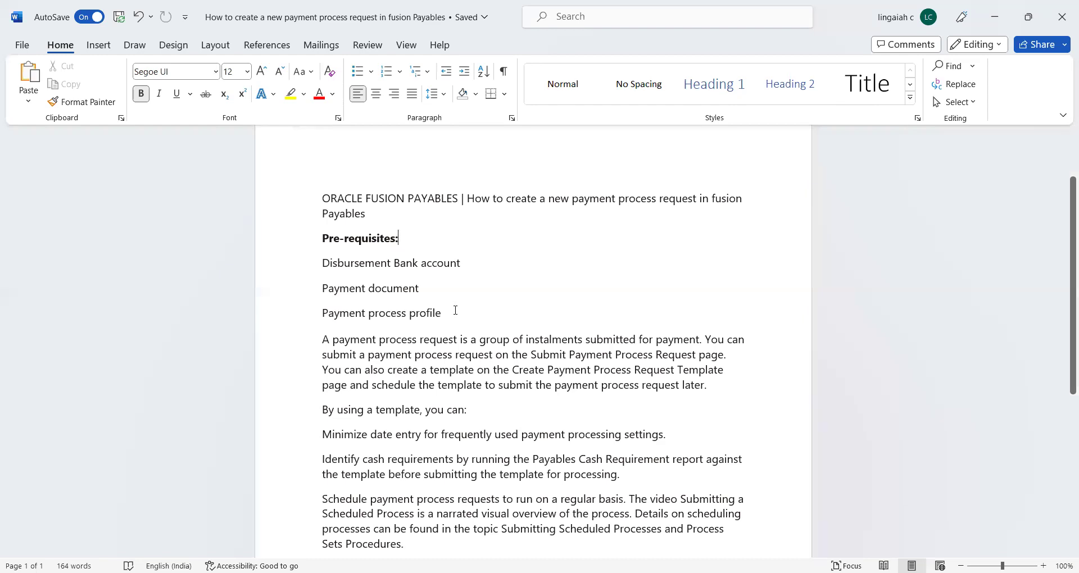
pyautogui.hotkey('alt', 'Tab')
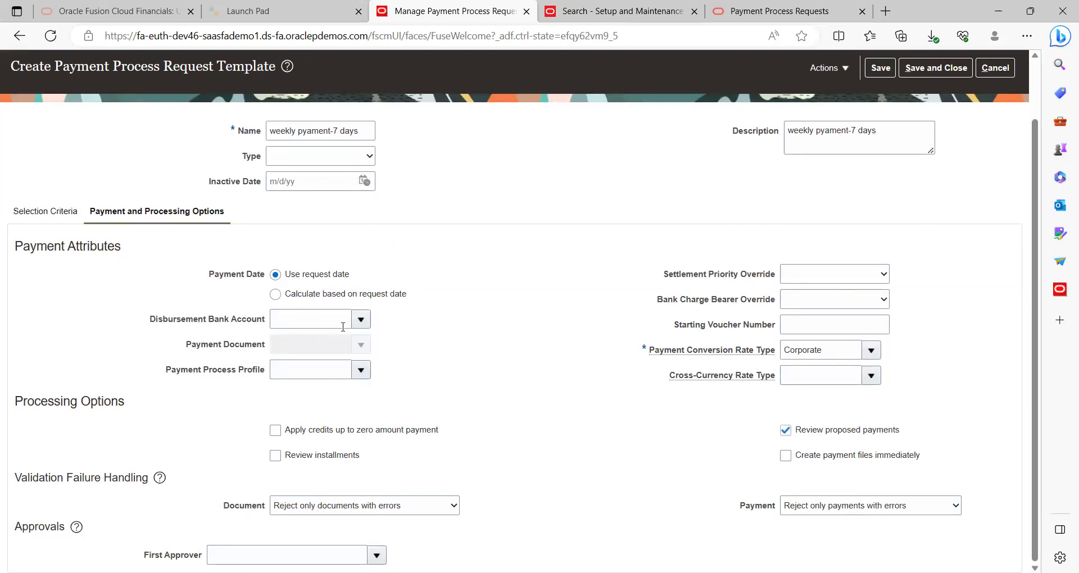
pyautogui.click(363, 323)
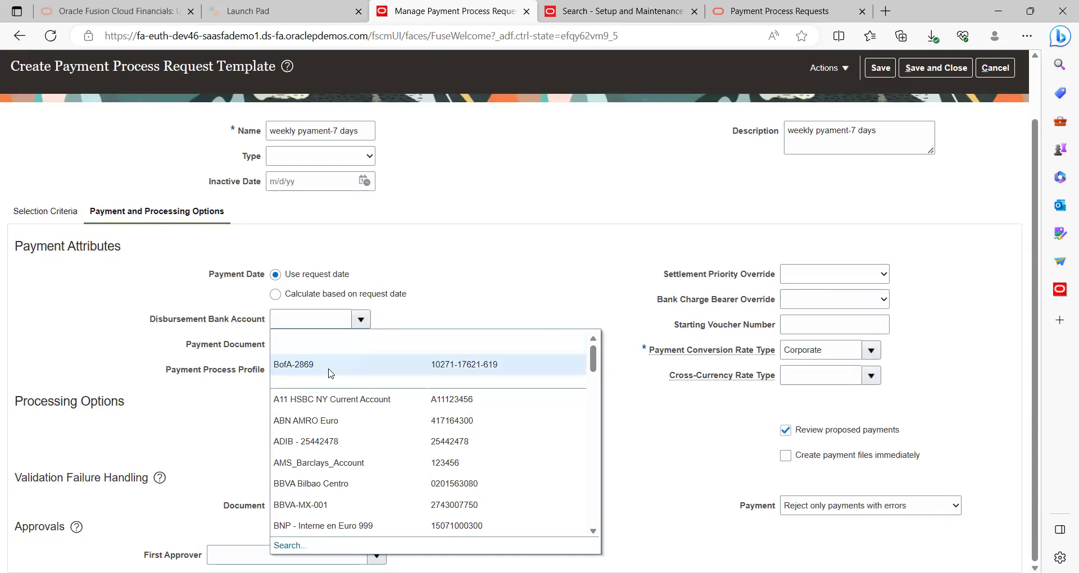
pyautogui.click(329, 372)
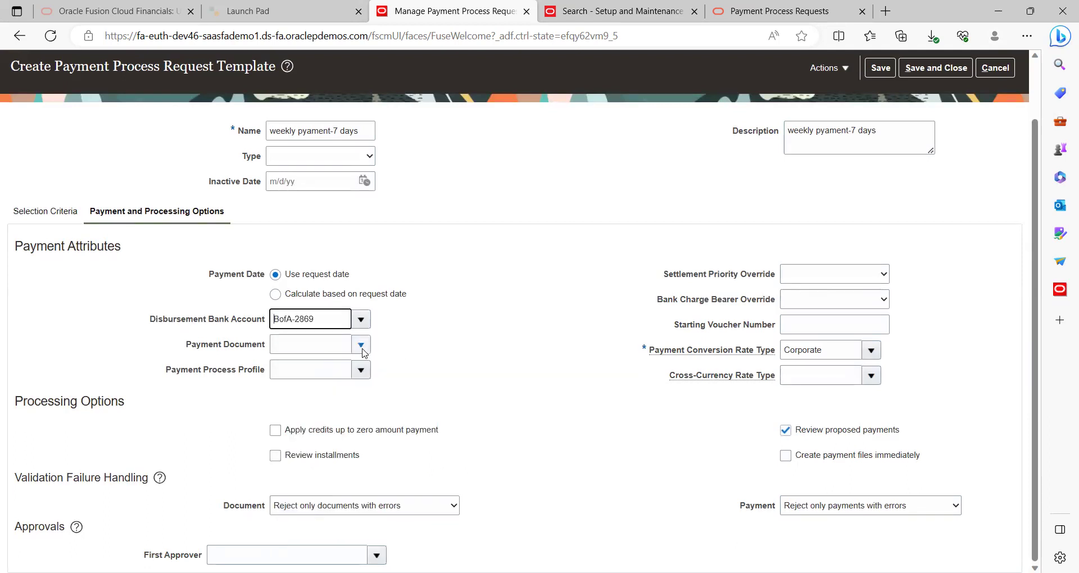
pyautogui.click(362, 346)
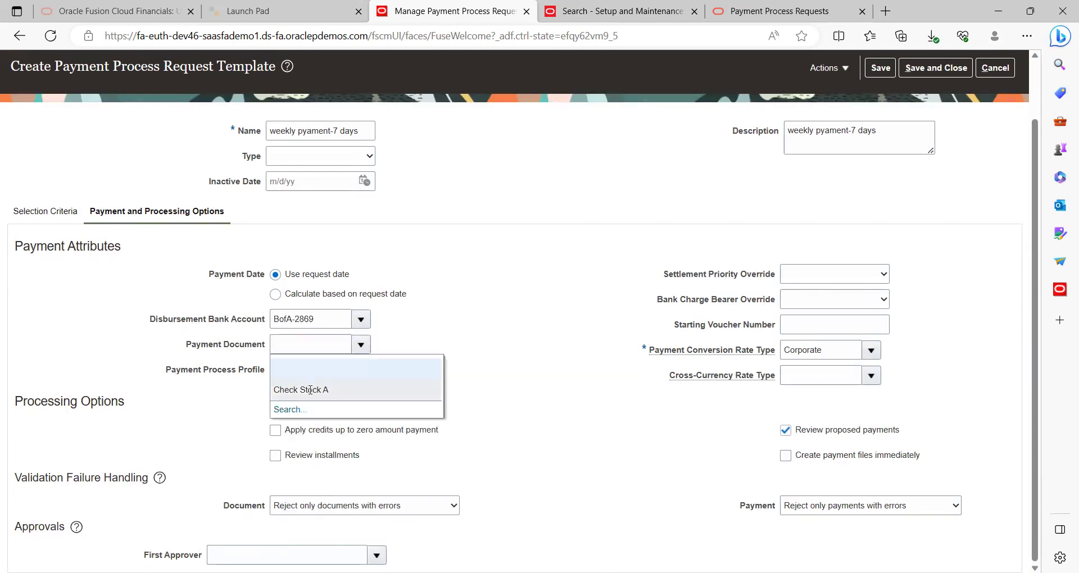
pyautogui.click(314, 389)
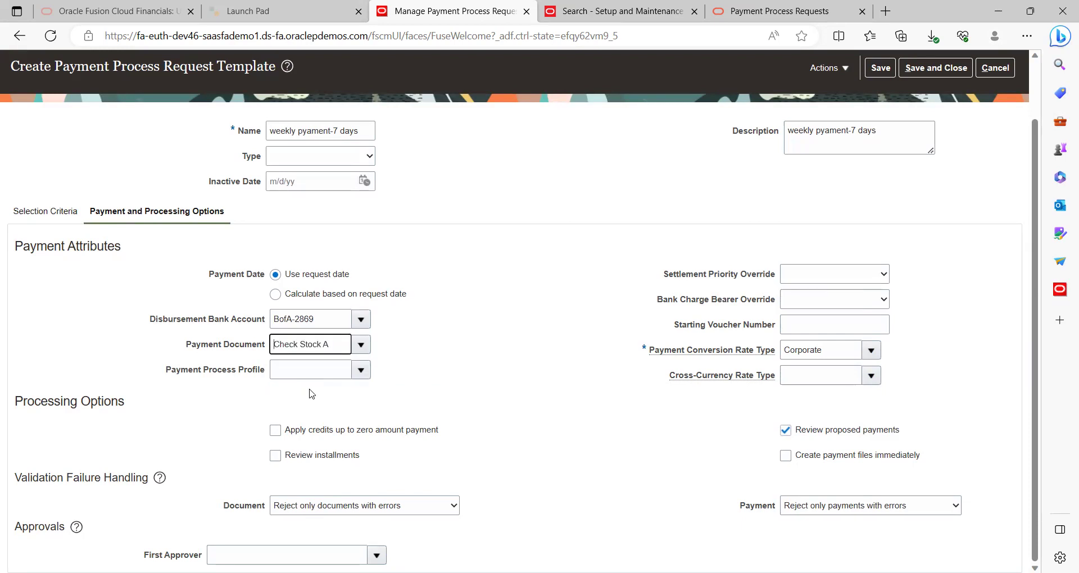
pyautogui.click(360, 371)
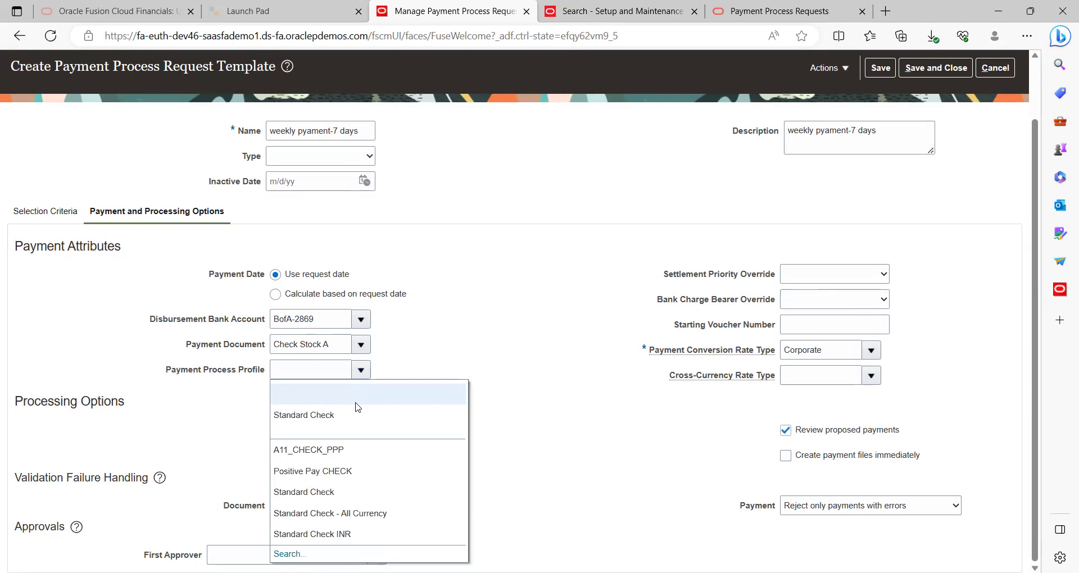
pyautogui.click(313, 416)
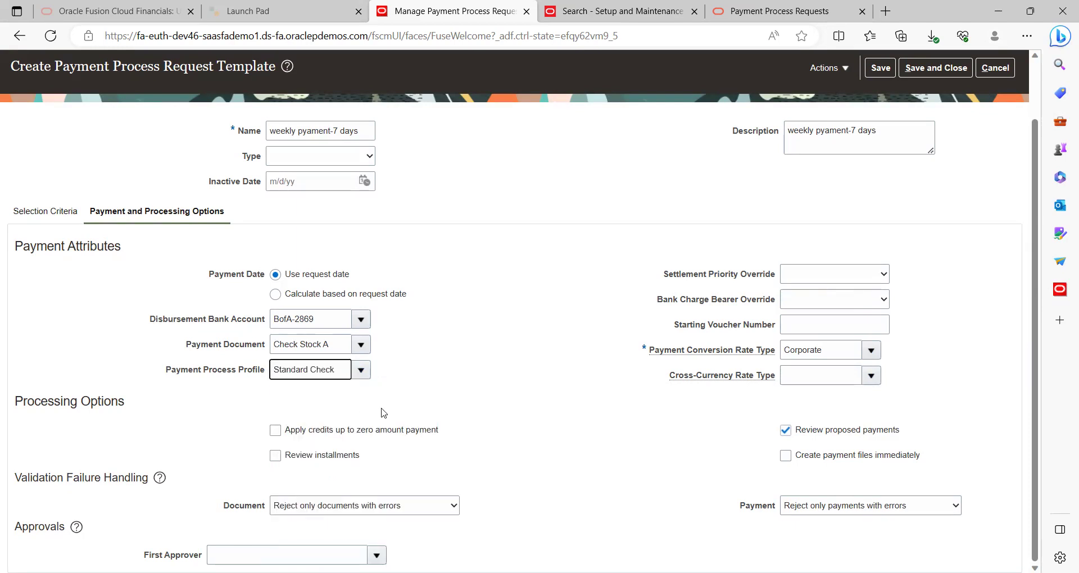
pyautogui.click(456, 401)
# - Enable Review installments and Create payment files immediately in the processing options, and save the template
pyautogui.click(276, 457)
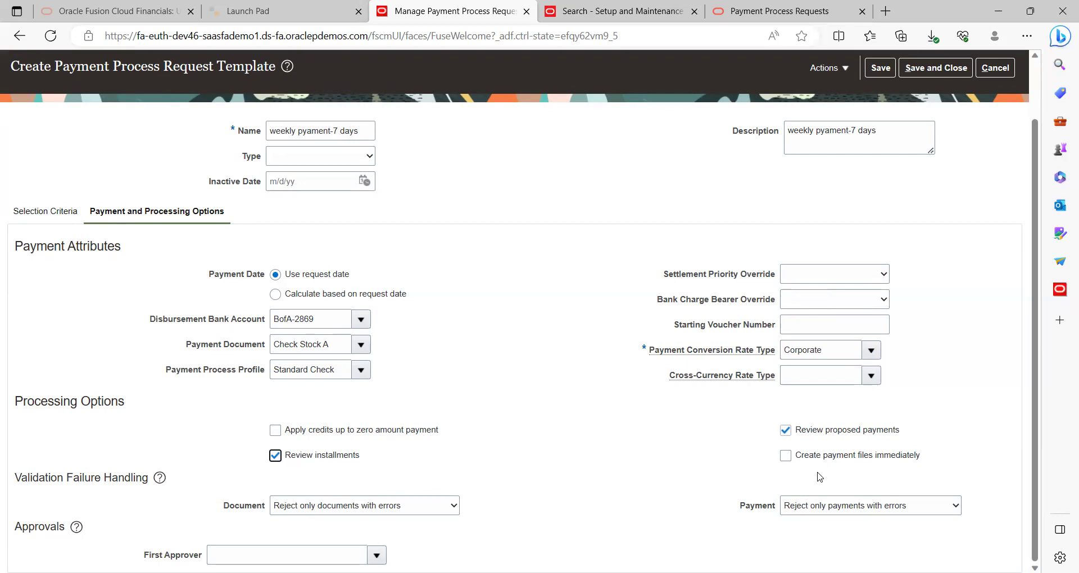
pyautogui.click(786, 456)
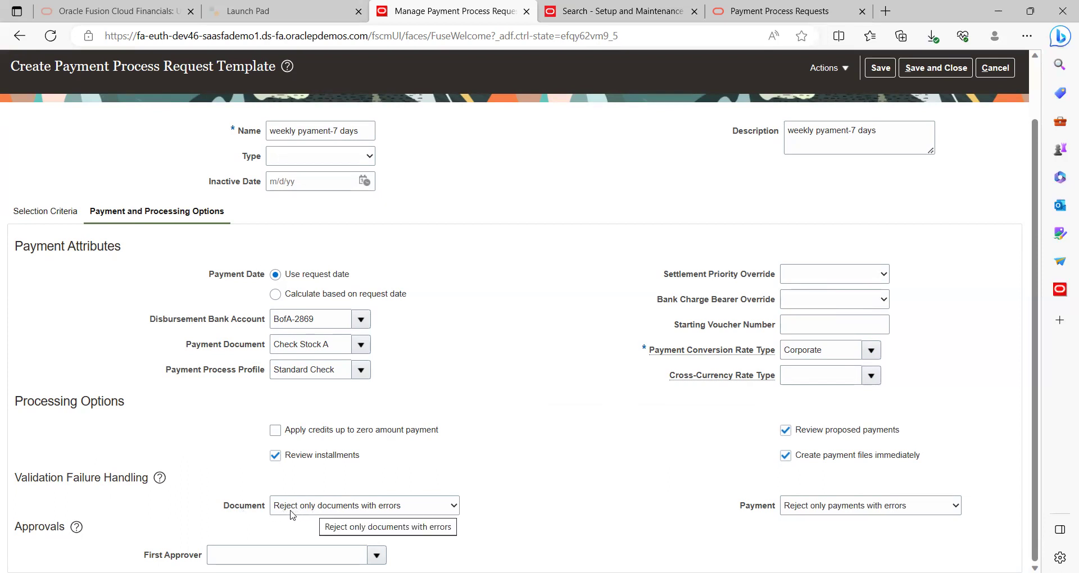
pyautogui.click(364, 509)
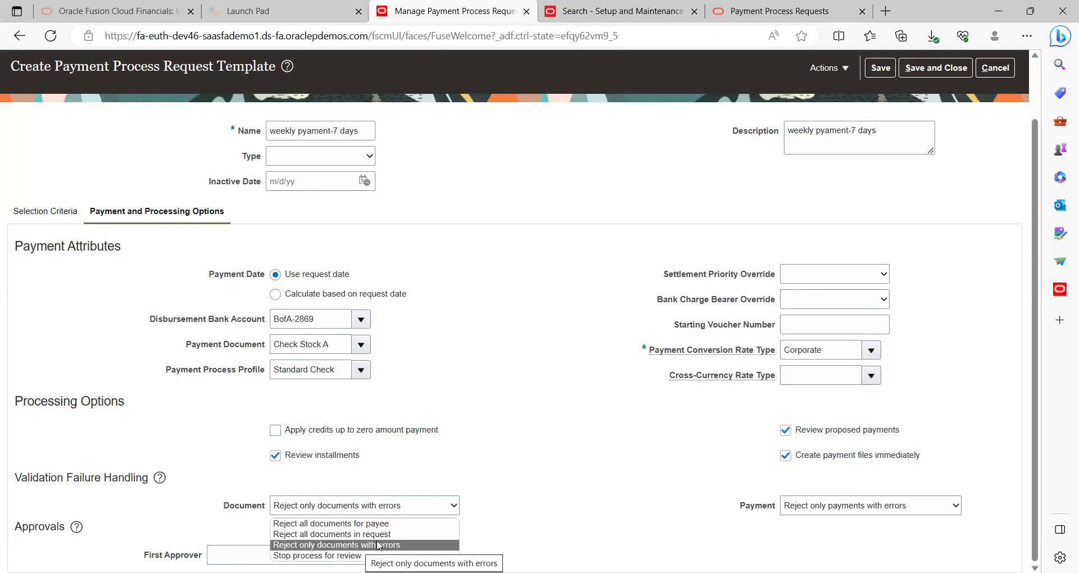
pyautogui.click(512, 540)
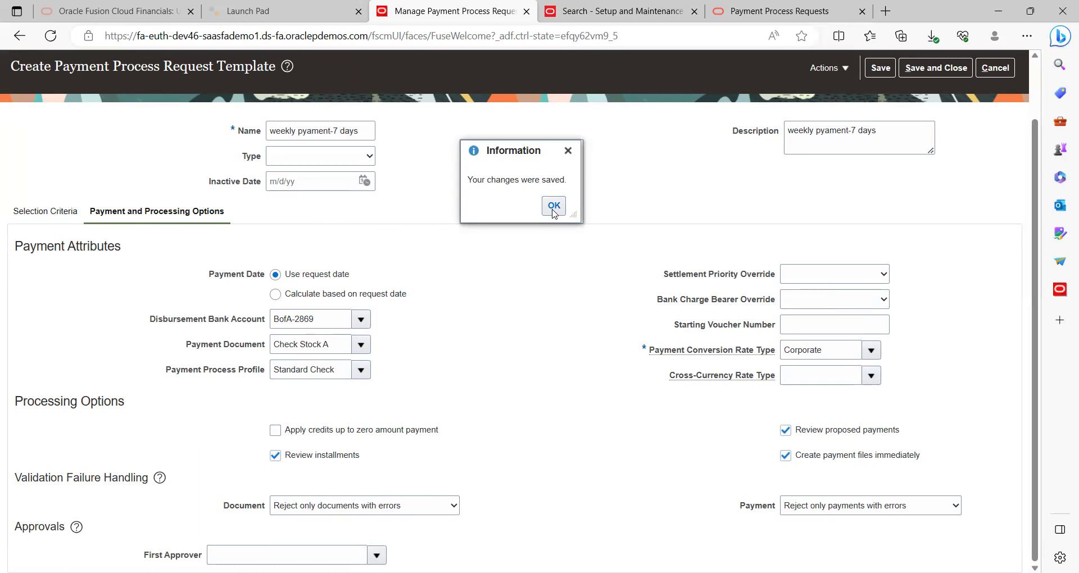
pyautogui.click(554, 207)
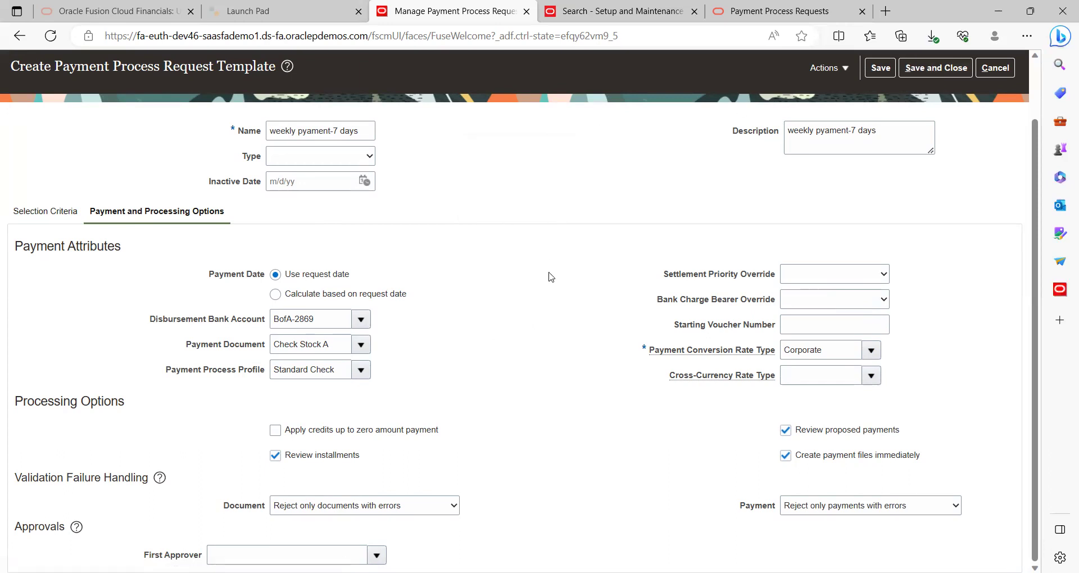
# - Save and close the template, and search the payment process request templates for names matching "weekly%"
pyautogui.click(920, 69)
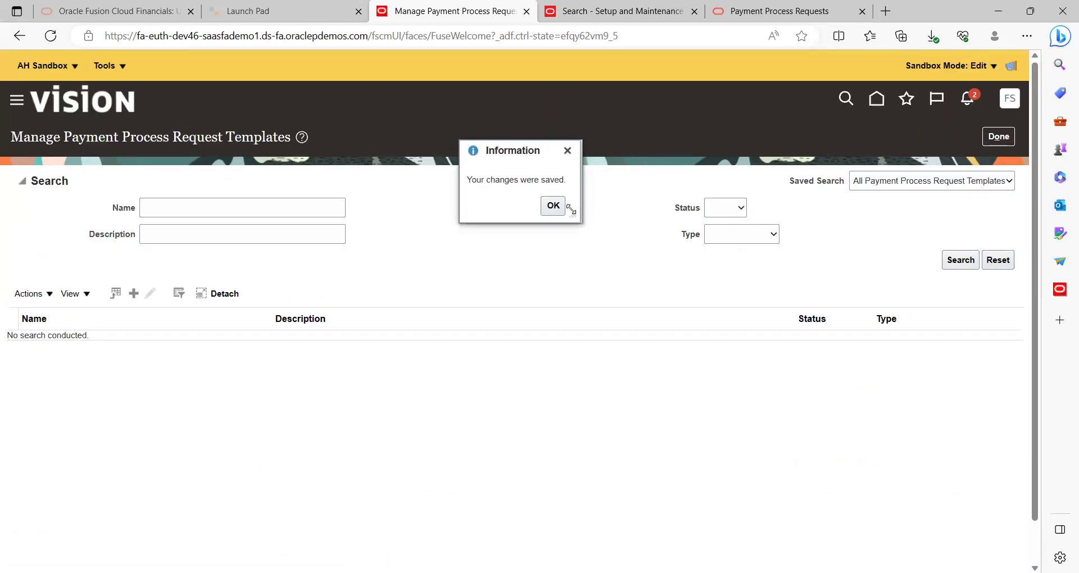
pyautogui.click(554, 206)
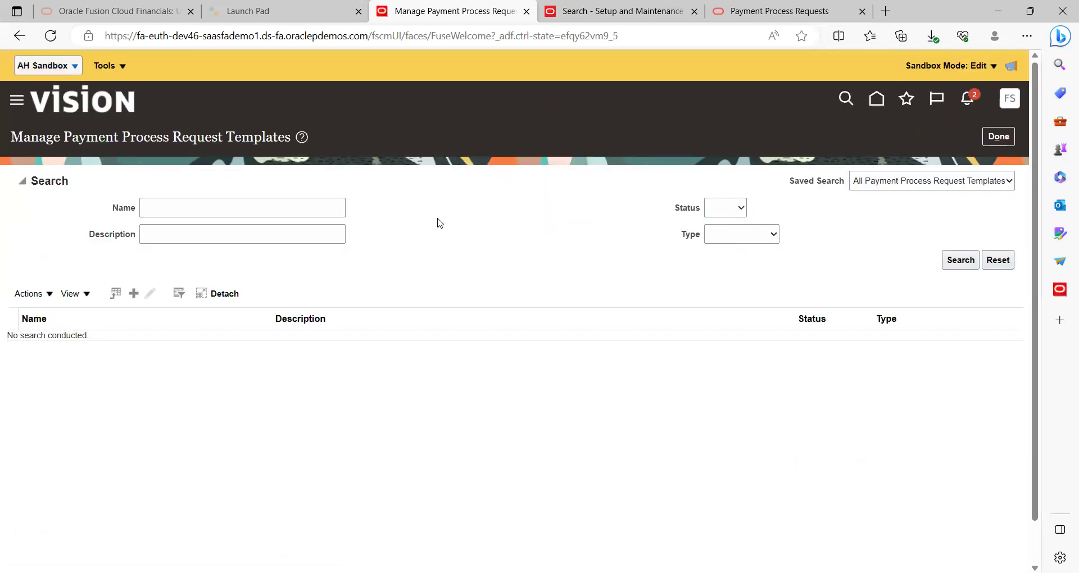
pyautogui.click(271, 208)
pyautogui.write('weekly%')
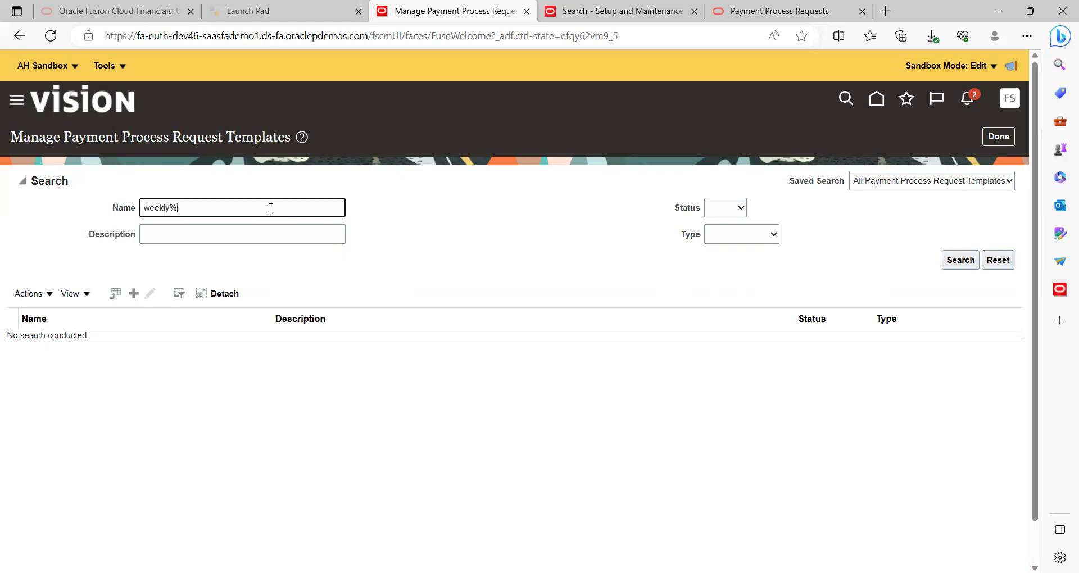
pyautogui.press('Return')
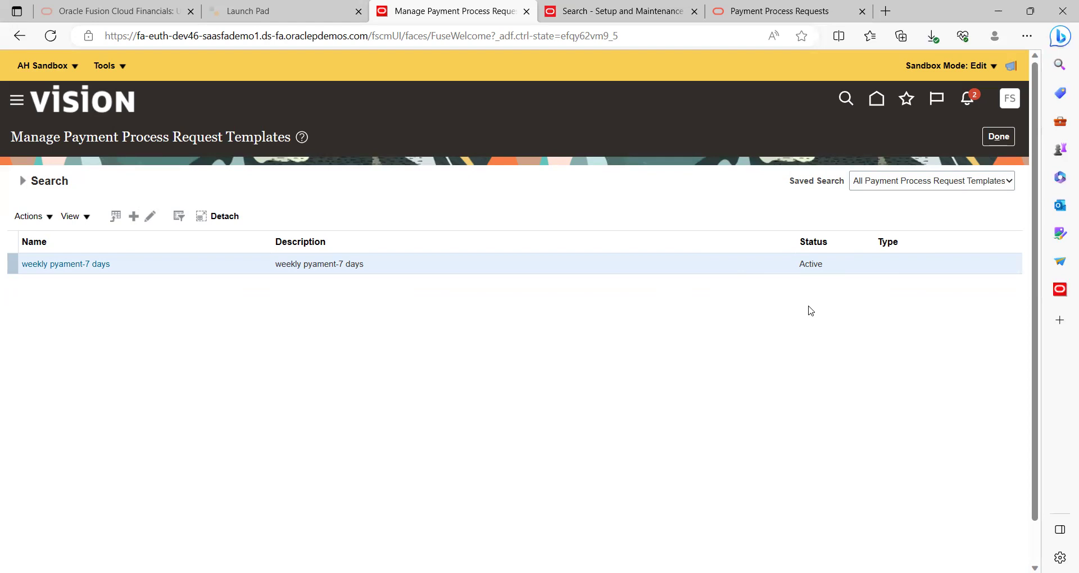
# - Start a new payment process request named "Weekly payment" based on the template "weekly pyament-7 days"
pyautogui.click(999, 140)
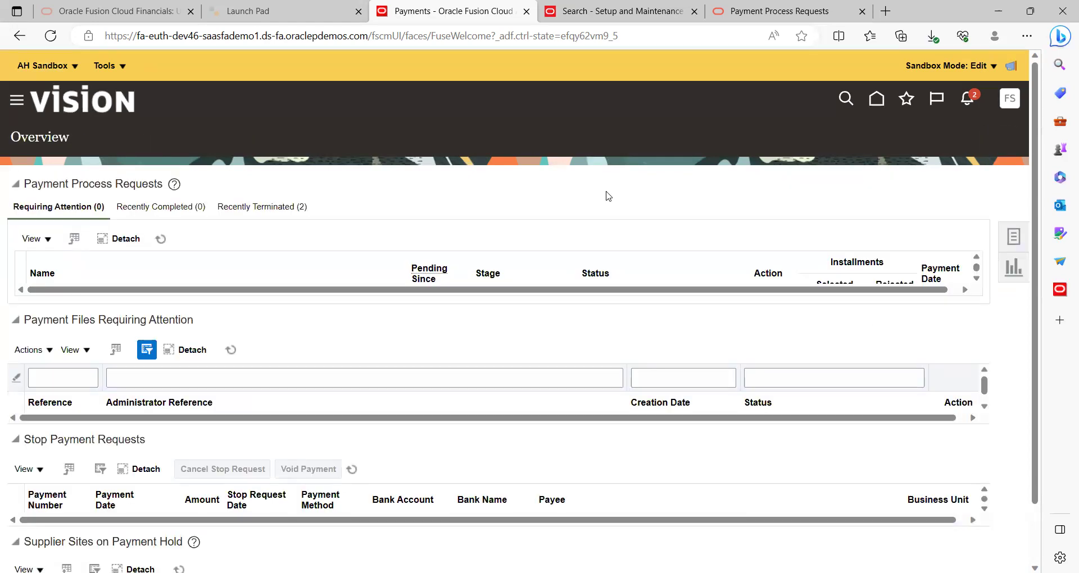
pyautogui.click(1013, 243)
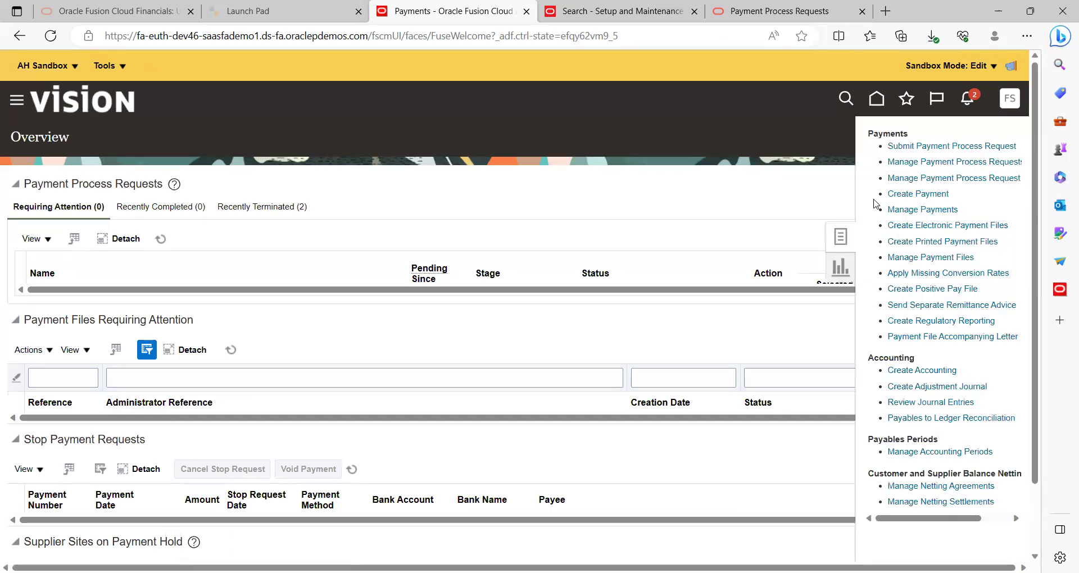
pyautogui.click(963, 147)
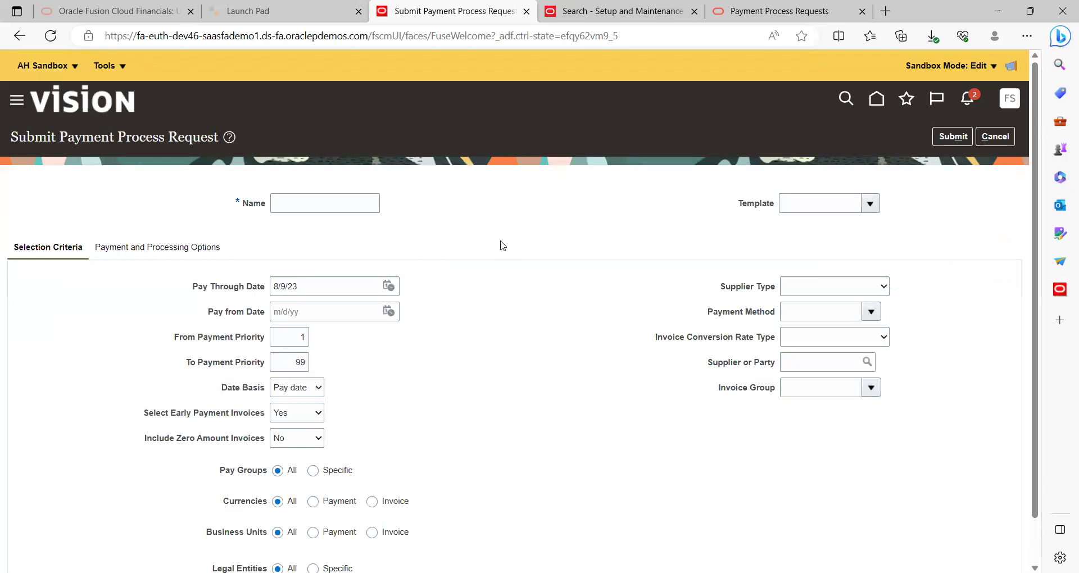
pyautogui.click(340, 202)
pyautogui.write('Weekly payment')
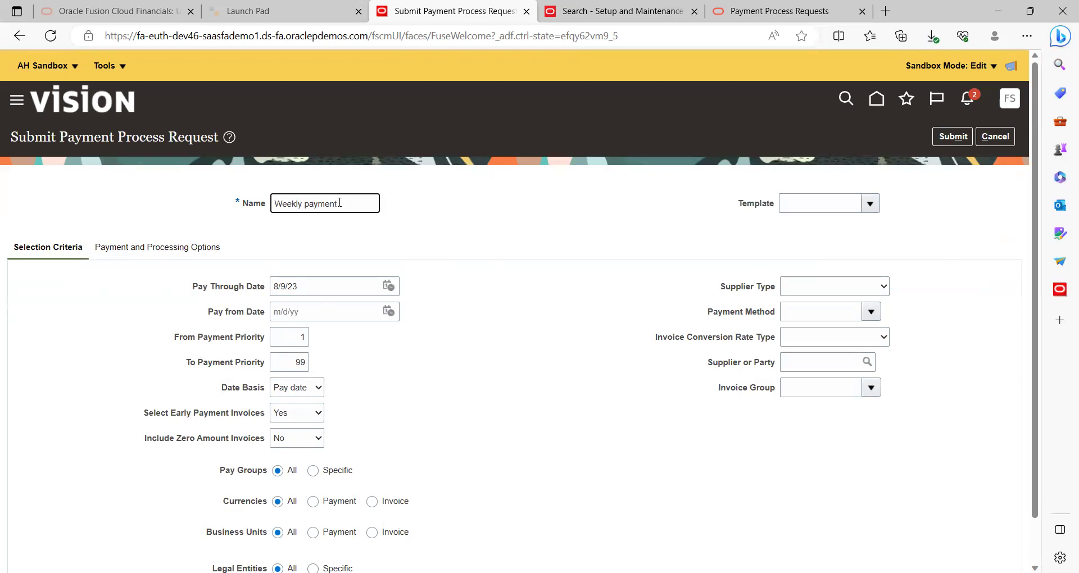
pyautogui.press('Tab')
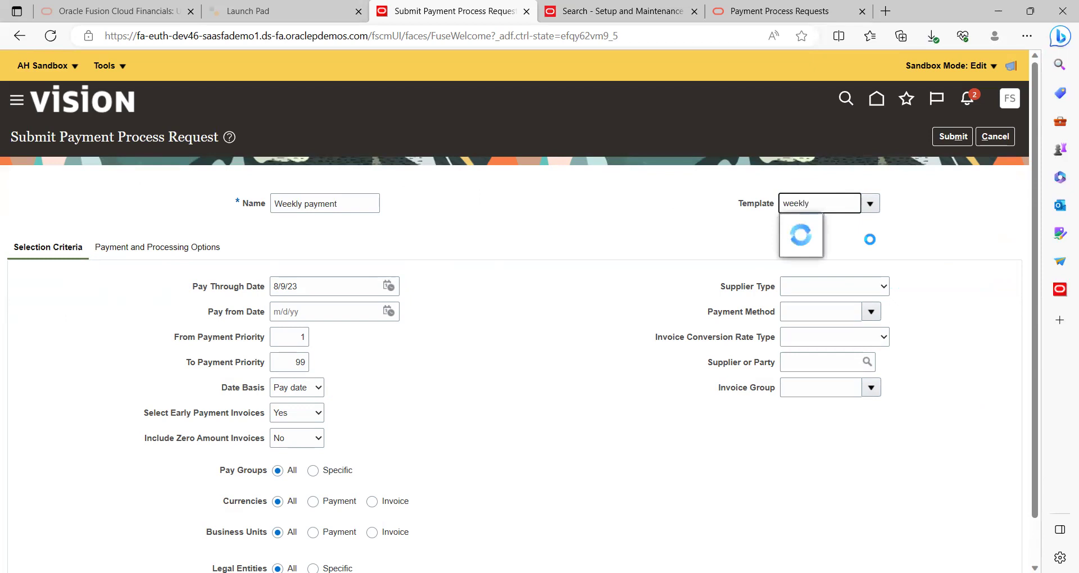
pyautogui.click(849, 226)
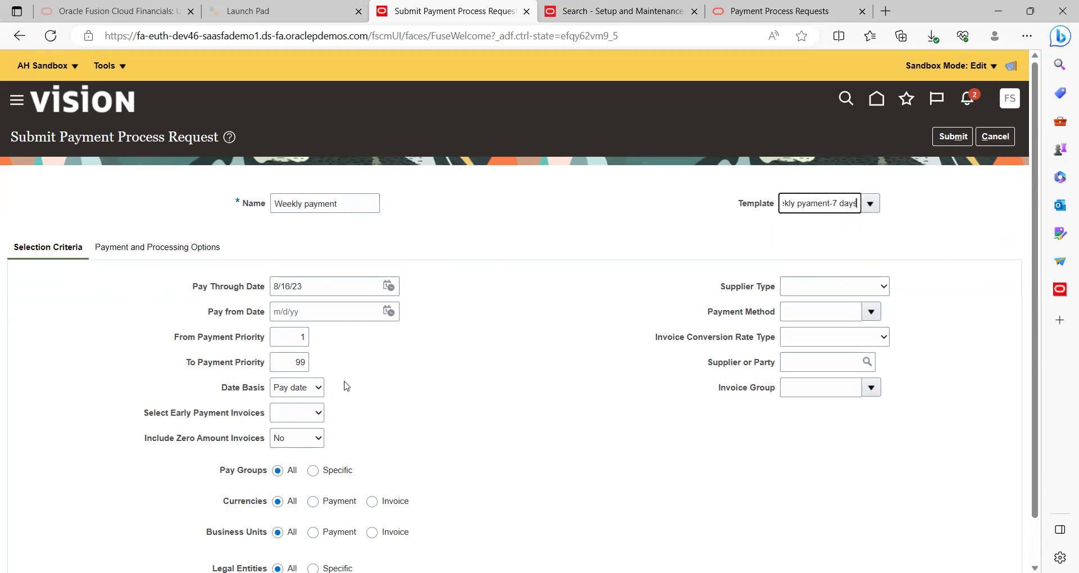
# - Review the request's selection criteria and its payment and processing options, and submit the request
pyautogui.click(450, 390)
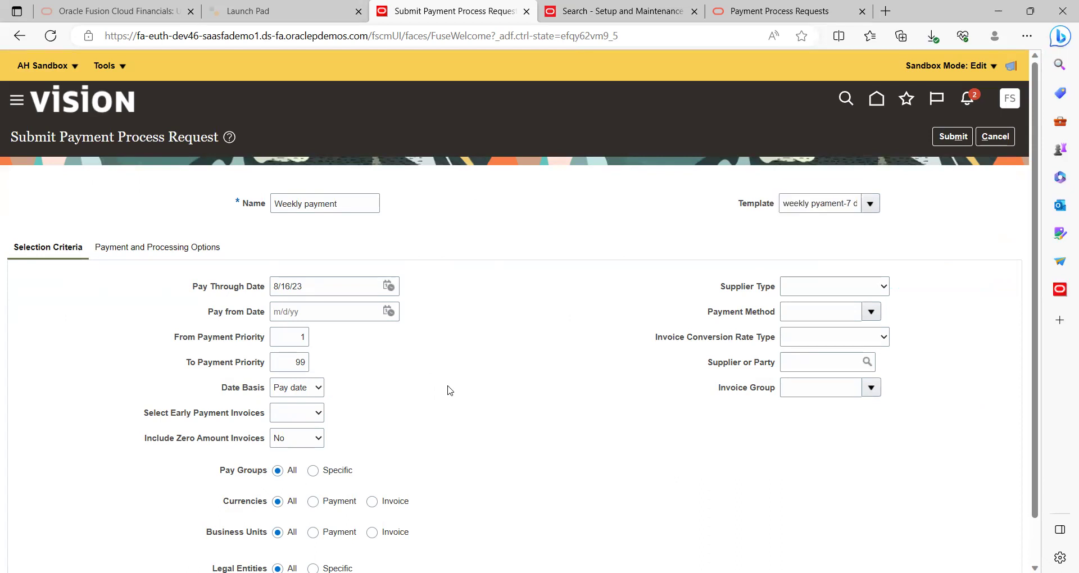
pyautogui.scroll(-1, 450, 390)
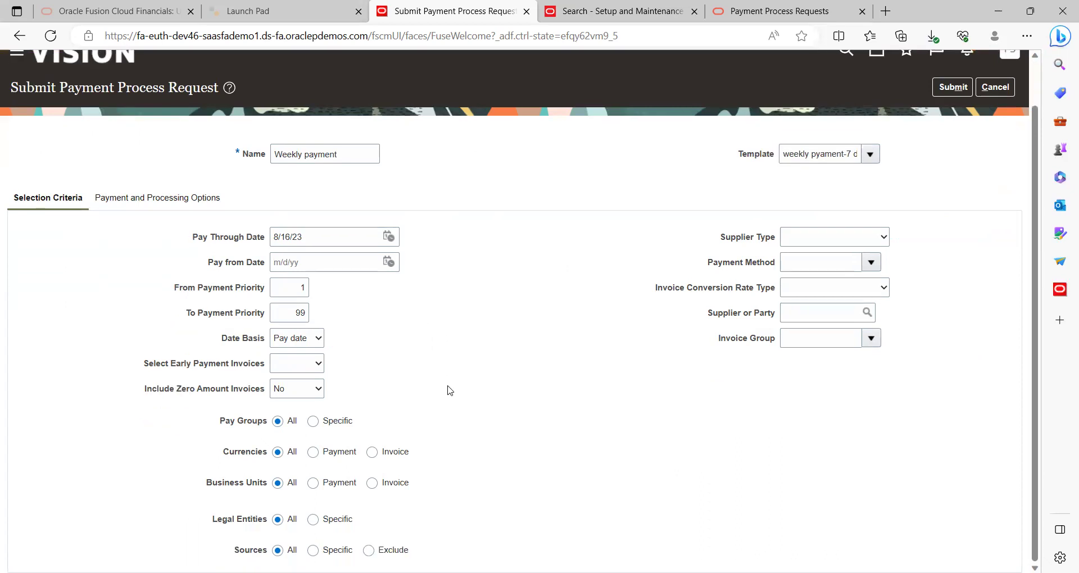
pyautogui.scroll(1, 450, 390)
pyautogui.scroll(-1, 449, 391)
pyautogui.click(161, 201)
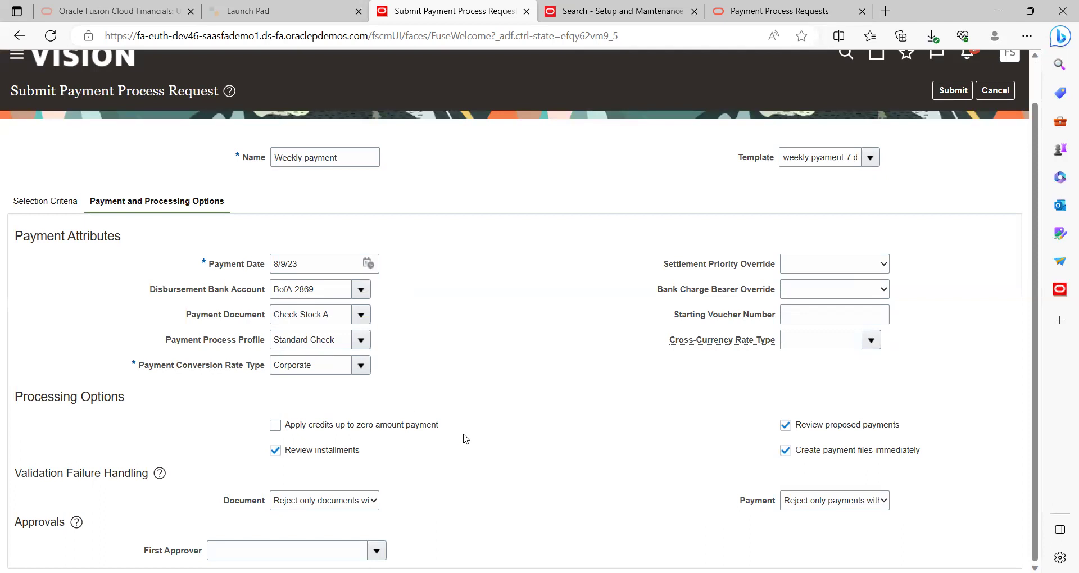
pyautogui.click(67, 202)
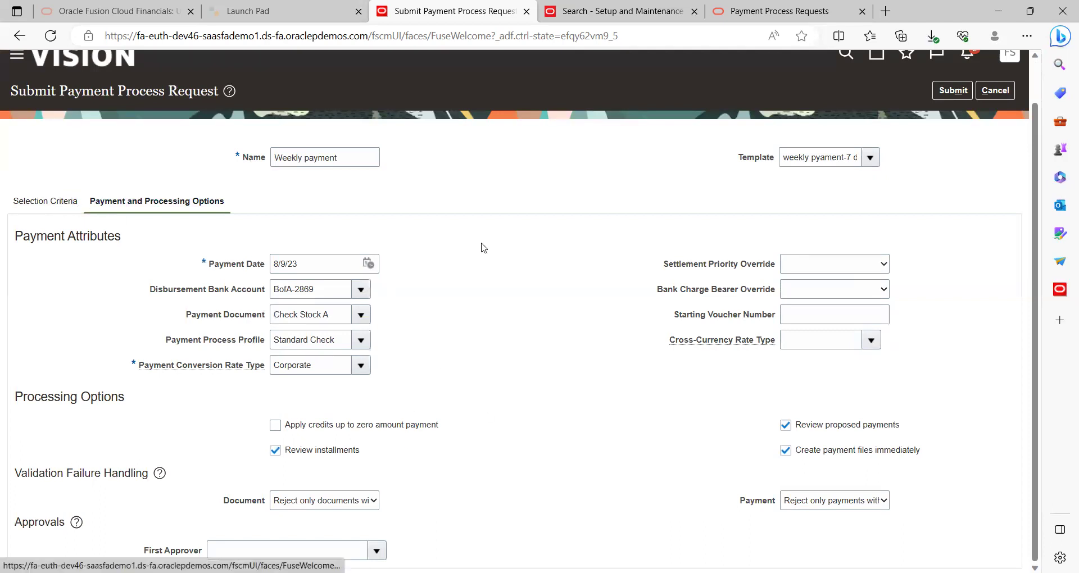
pyautogui.click(954, 91)
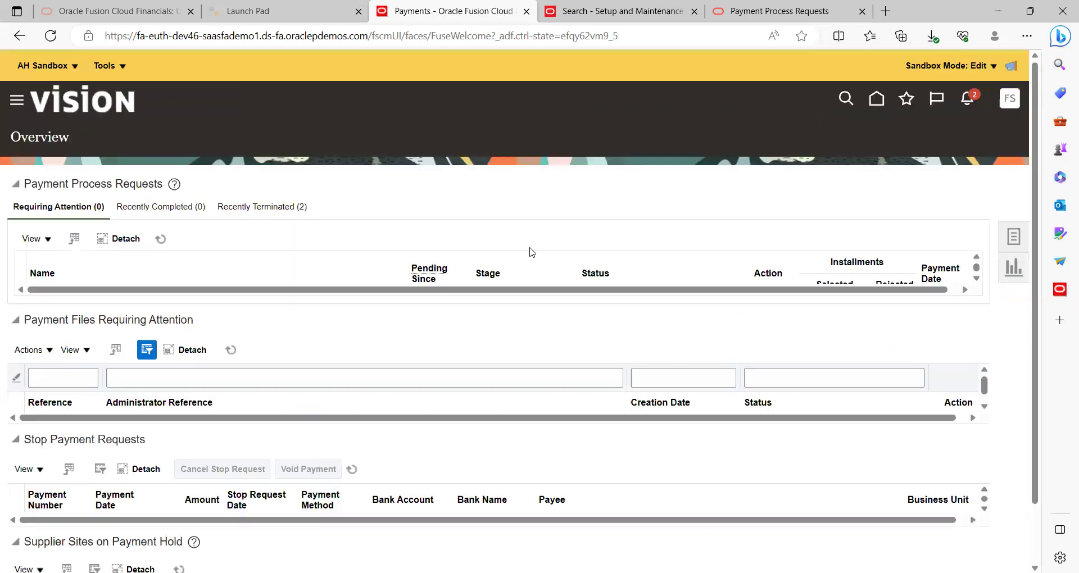
pyautogui.click(1014, 239)
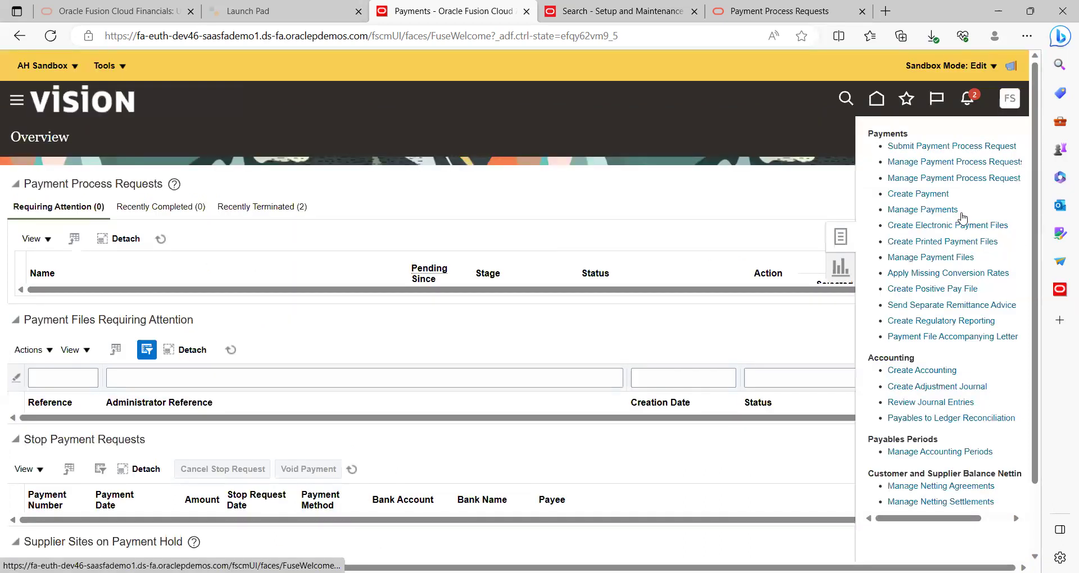
pyautogui.click(935, 178)
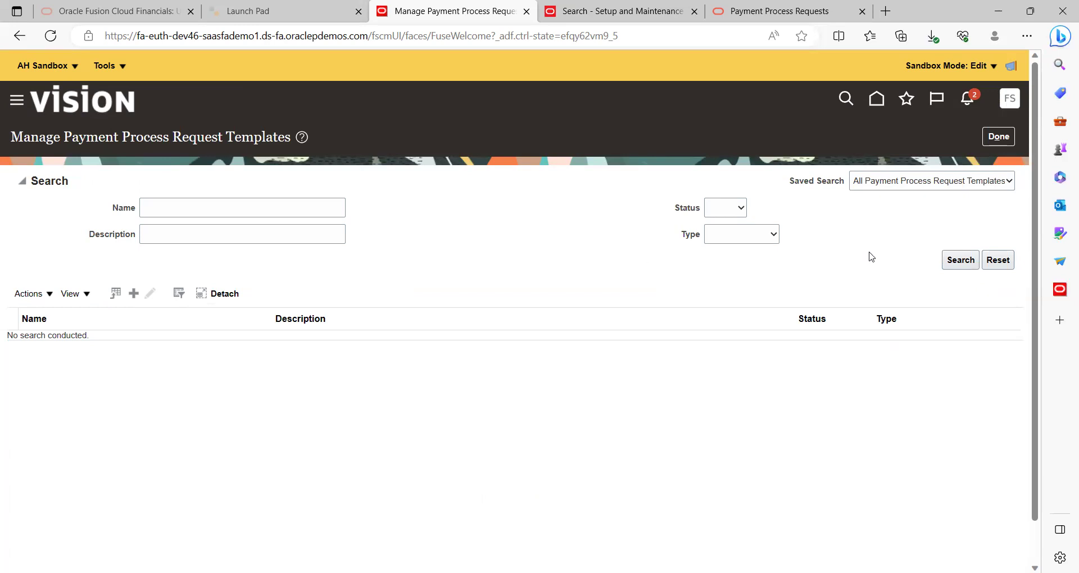
pyautogui.click(999, 141)
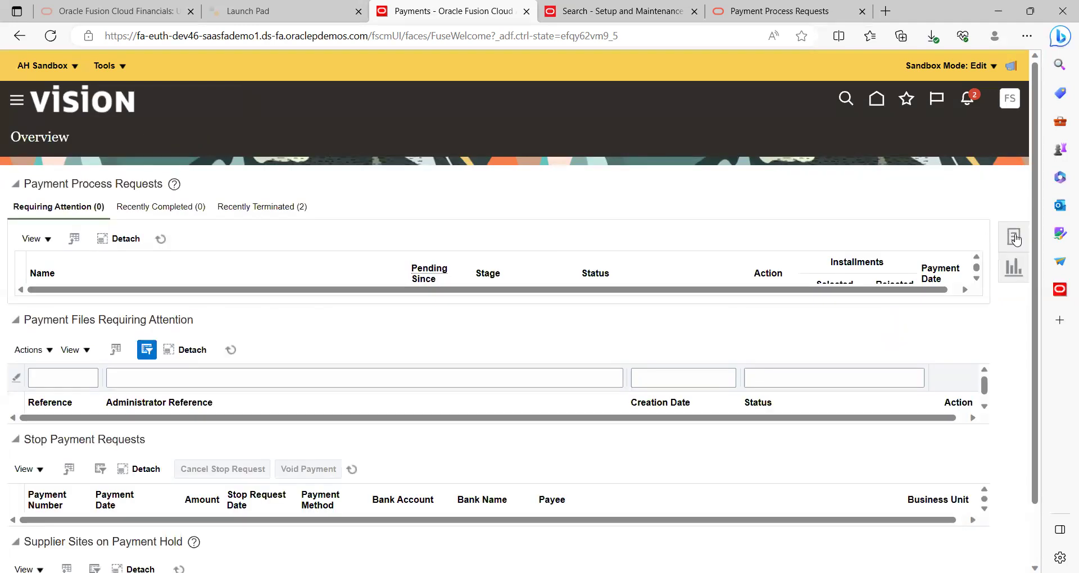
# - Open the management page for payment process requests and search for names matching "weekly%"
pyautogui.click(1015, 238)
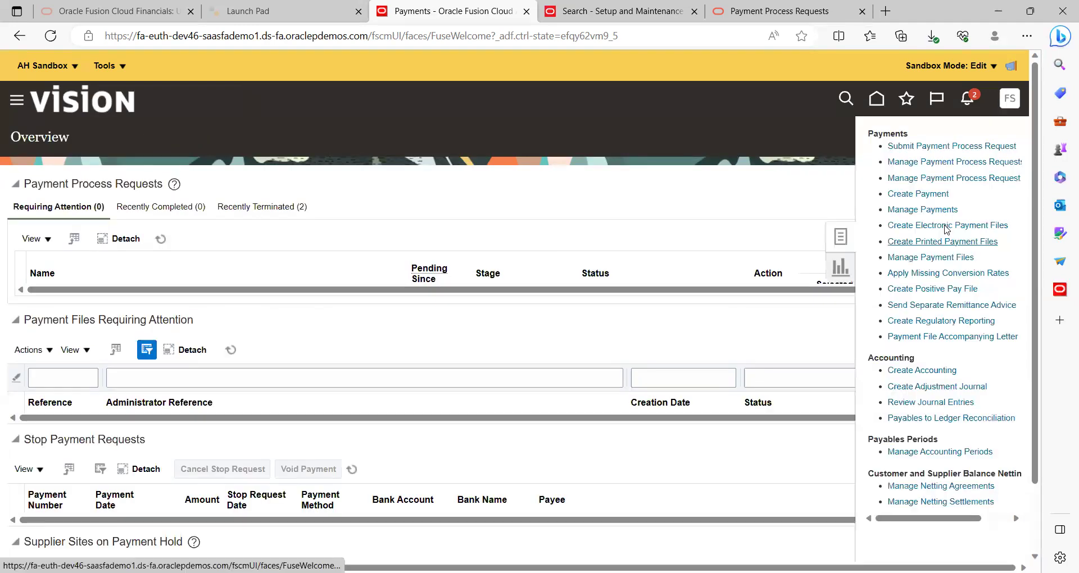
pyautogui.click(994, 163)
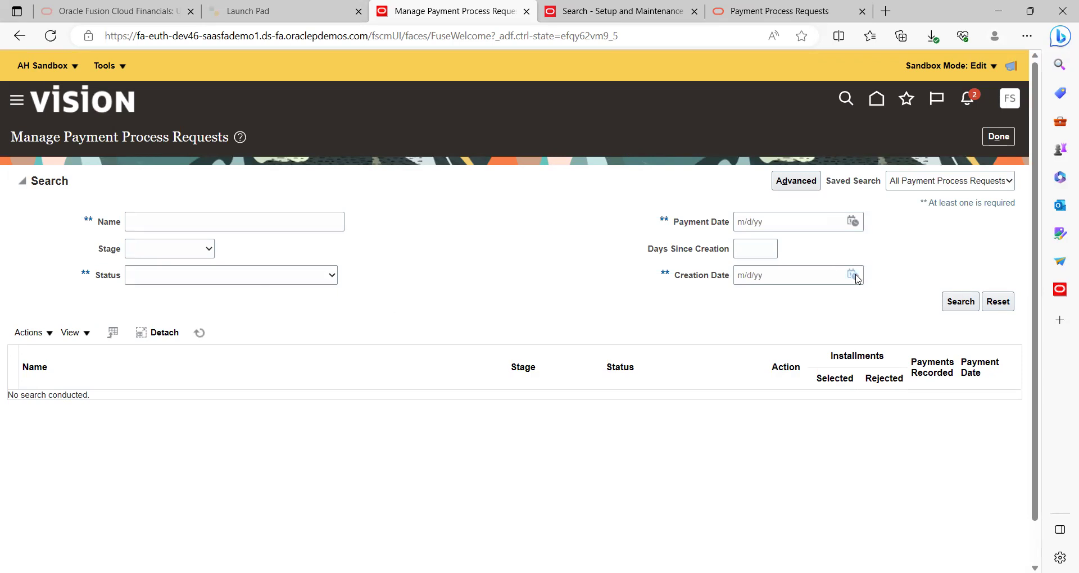
pyautogui.click(336, 221)
pyautogui.write('weekly%')
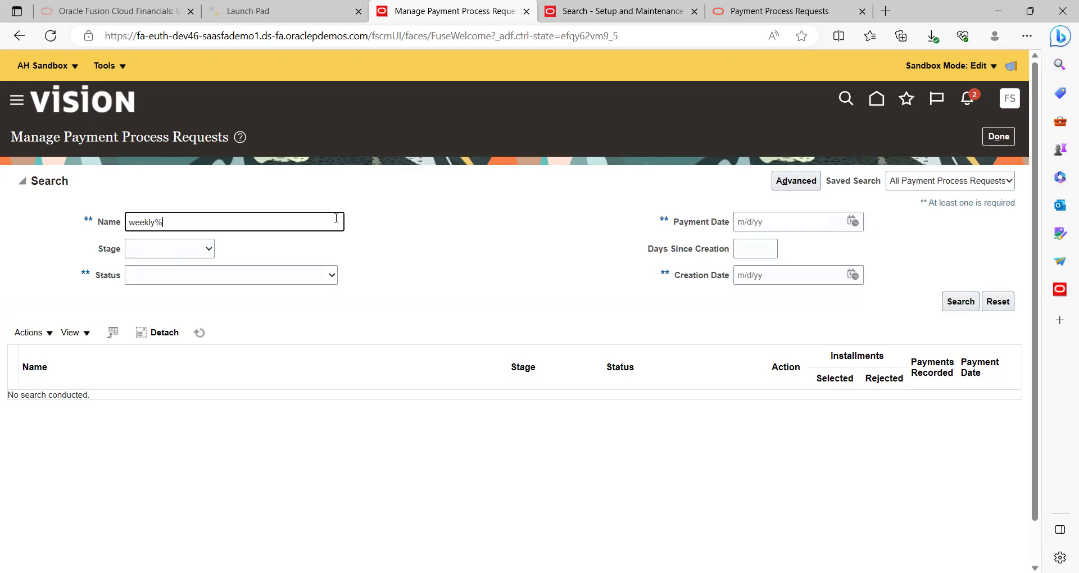
pyautogui.press('Return')
# - Search the payment process requests by creation date 8/9/23
pyautogui.click(853, 276)
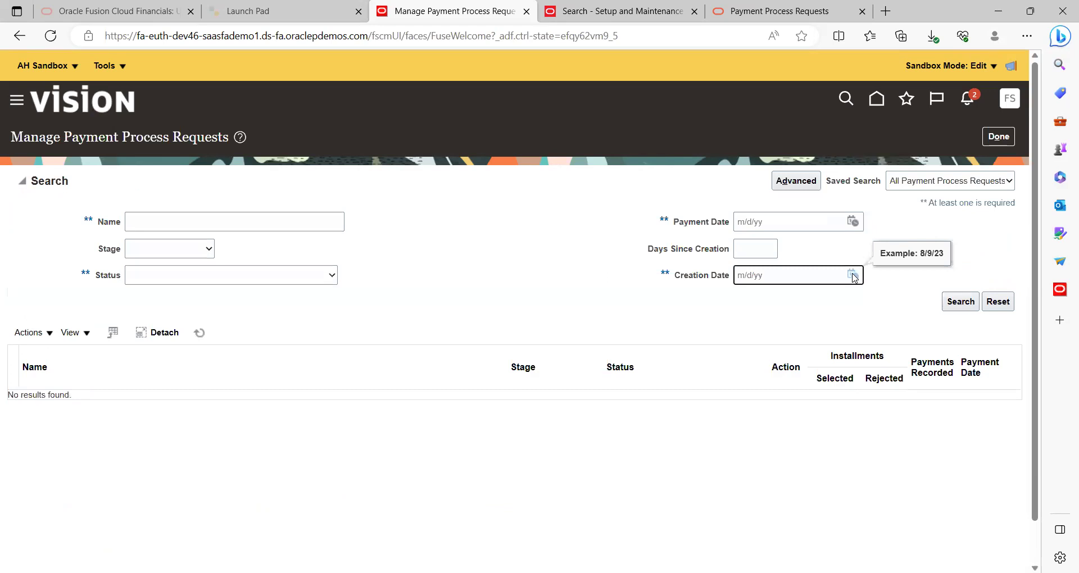
pyautogui.click(758, 361)
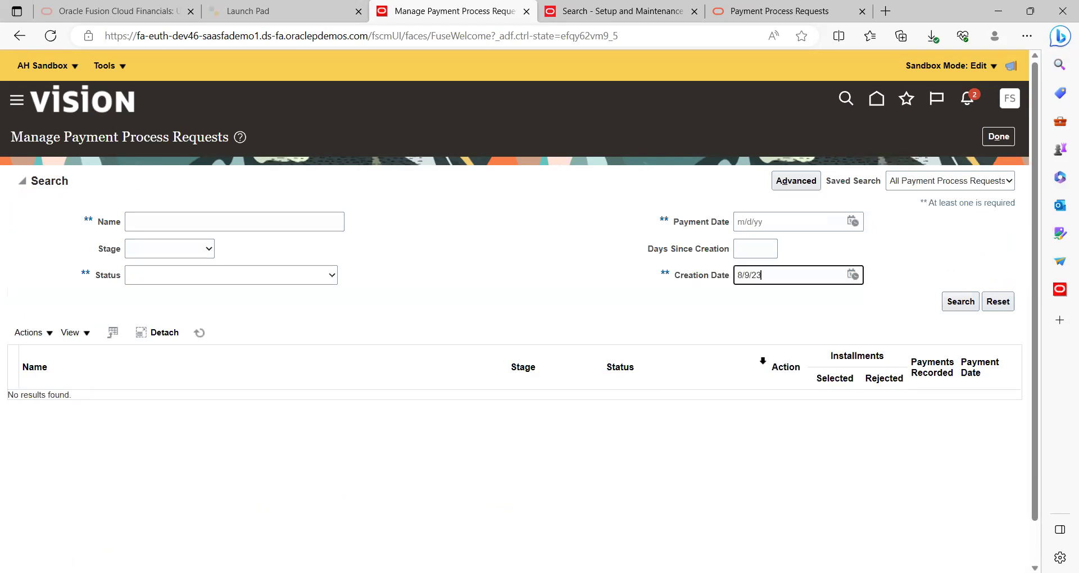
pyautogui.click(955, 304)
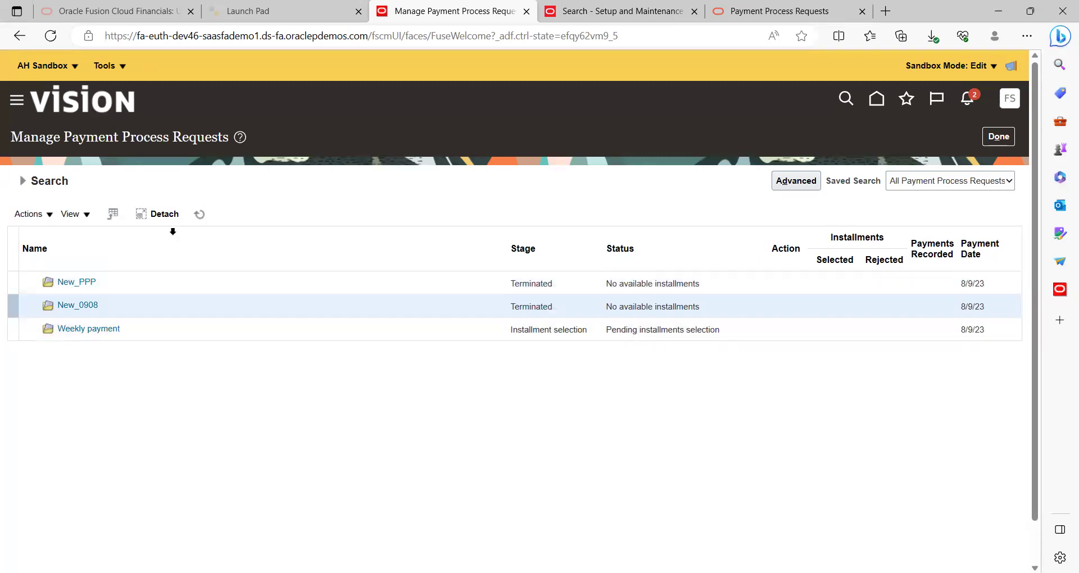
# - Refresh the list of payment process requests repeatedly to check the status of the Weekly payment request
pyautogui.click(199, 217)
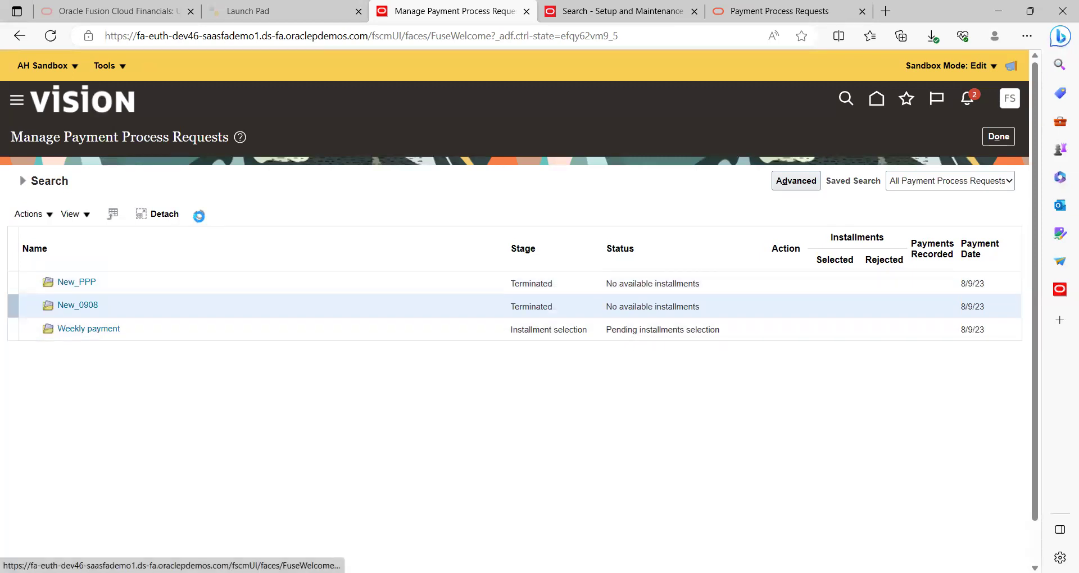
pyautogui.click(199, 216)
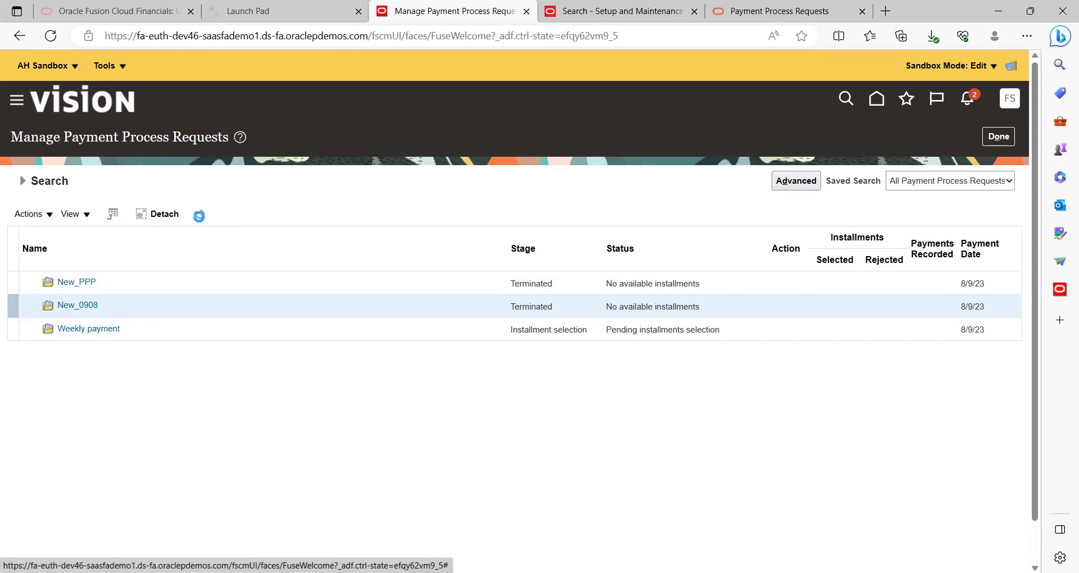
pyautogui.click(200, 219)
pyautogui.click(200, 216)
pyautogui.click(200, 216)
pyautogui.click(199, 217)
pyautogui.click(200, 216)
pyautogui.click(200, 219)
pyautogui.click(200, 216)
# - Search the payment process requests again using the exact name "Weekly payment" and refresh the result to check its progress
pyautogui.tripleClick(150, 335)
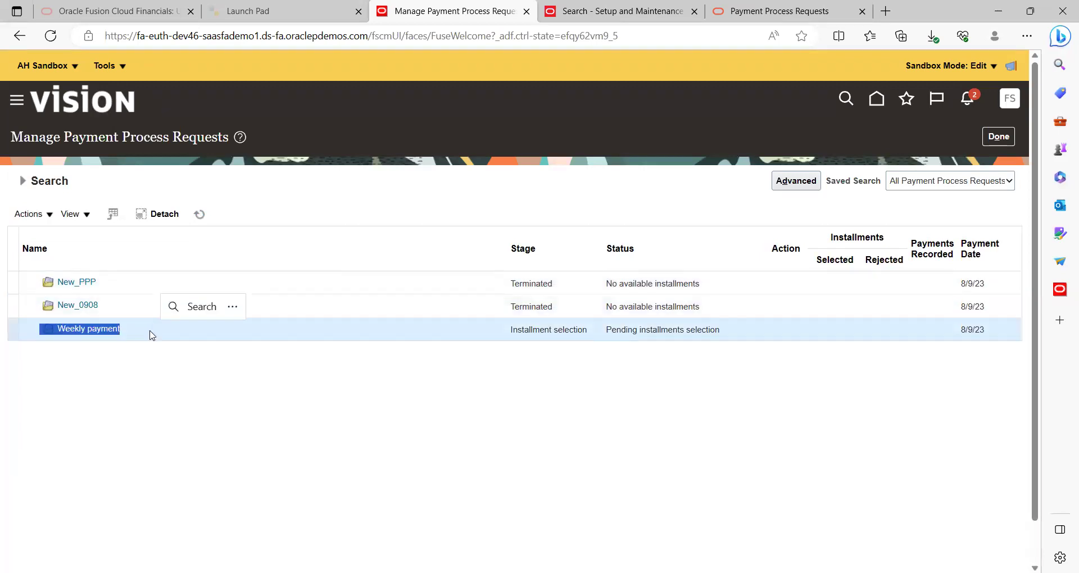
pyautogui.click(143, 352)
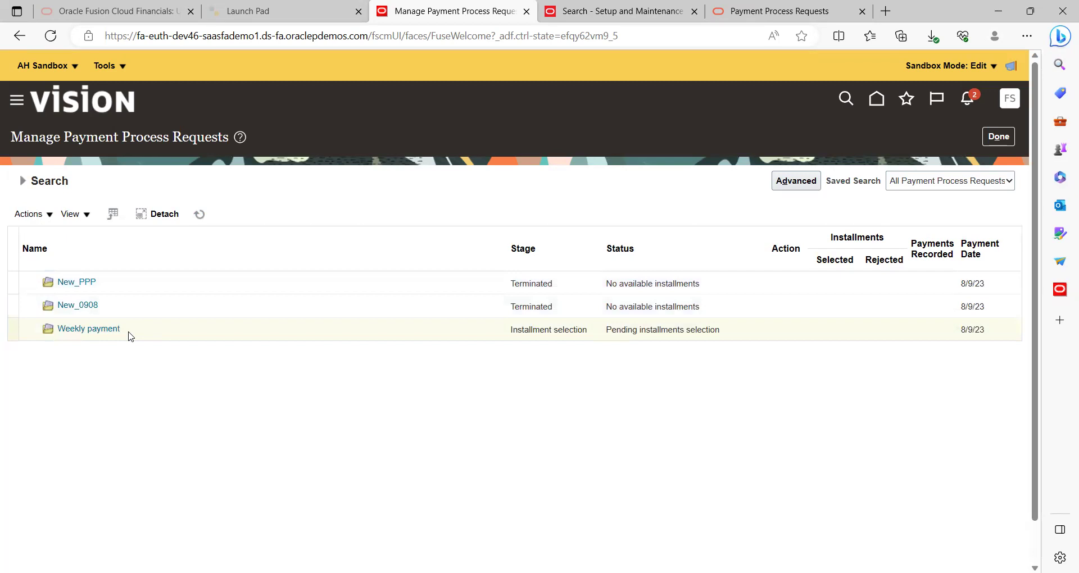
pyautogui.moveTo(130, 336); pyautogui.dragTo(54, 332)
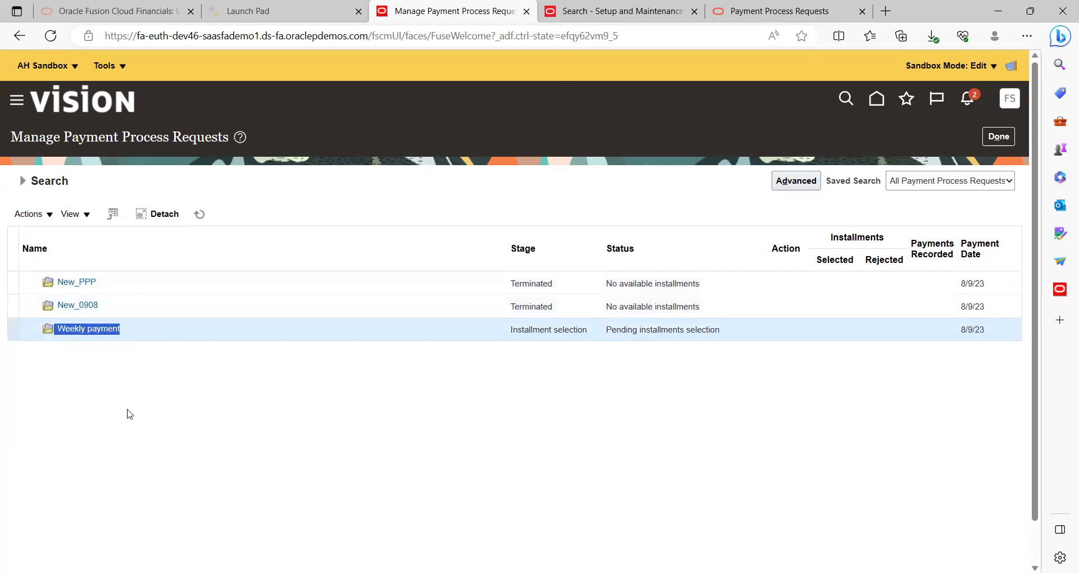
pyautogui.click(1006, 146)
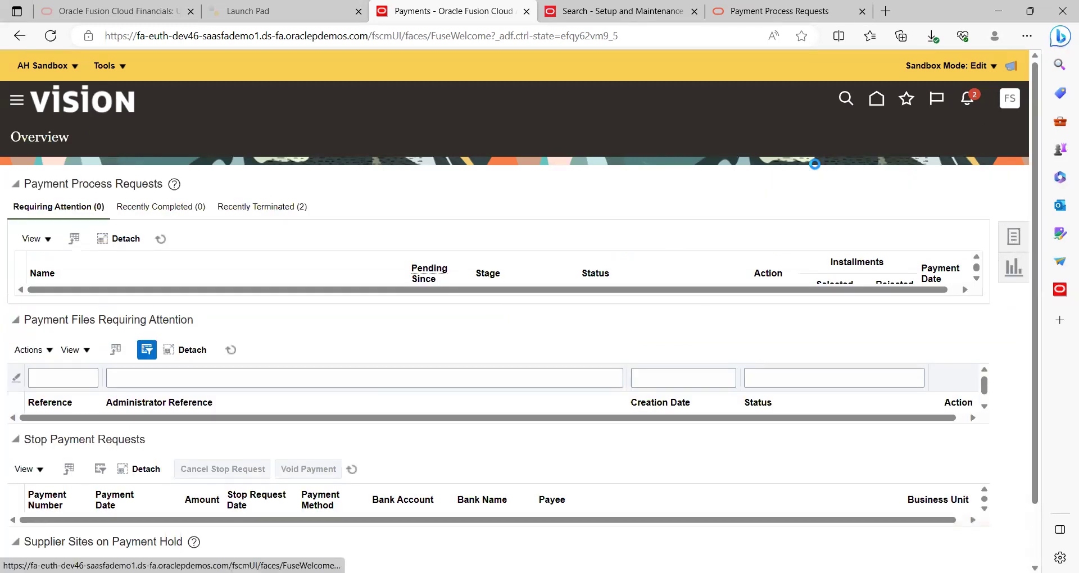
pyautogui.click(1014, 236)
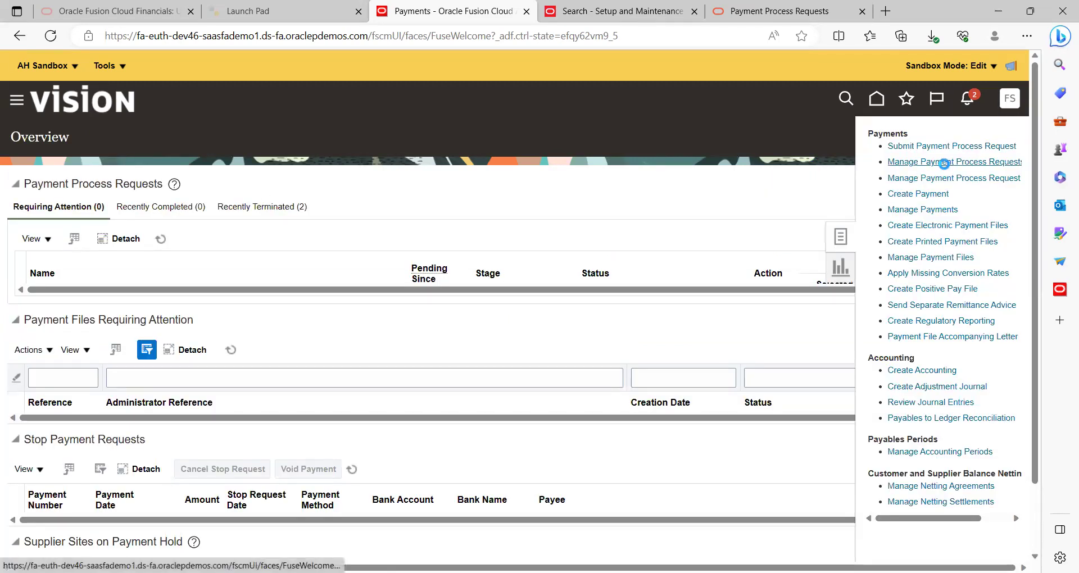
pyautogui.click(945, 163)
pyautogui.click(238, 226)
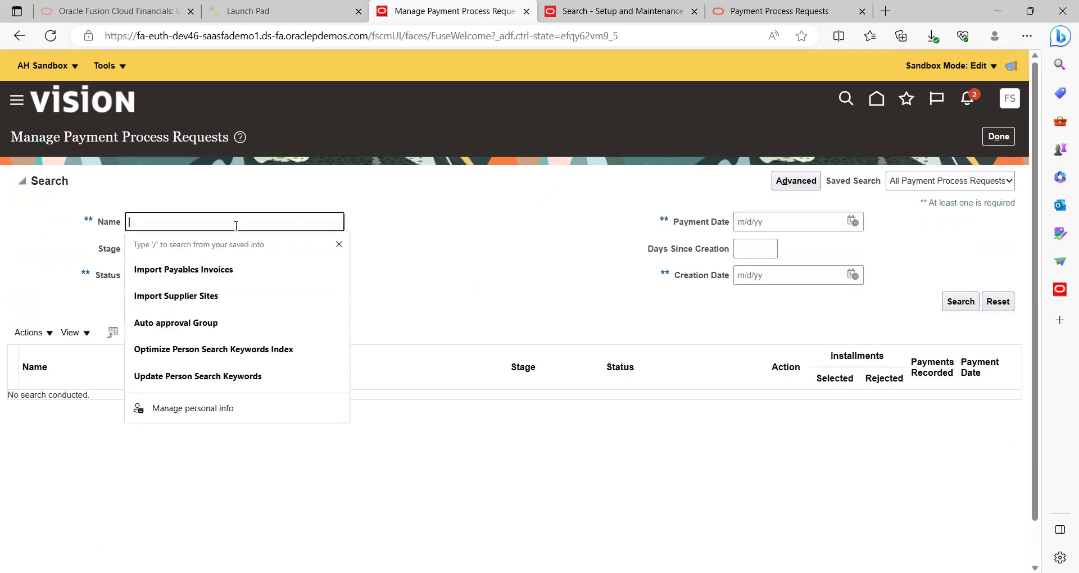
pyautogui.write('Weekly payment')
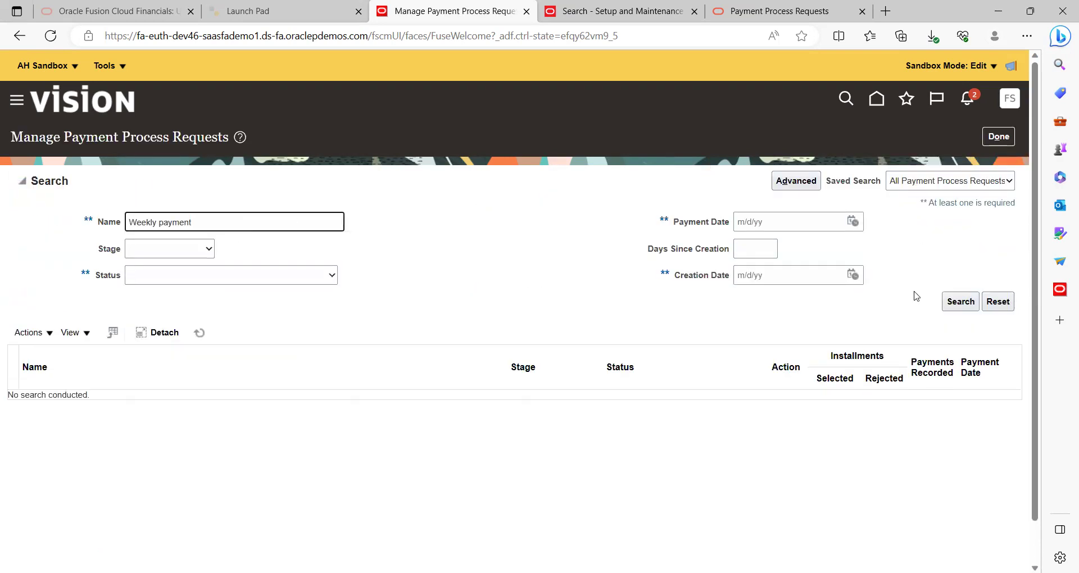
pyautogui.click(951, 305)
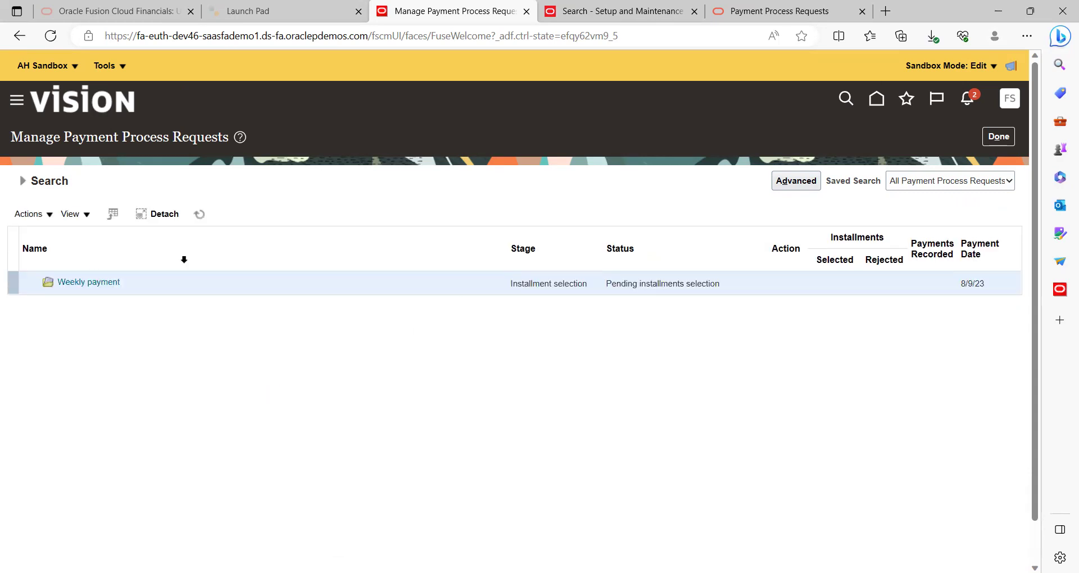
pyautogui.click(200, 214)
pyautogui.click(200, 214)
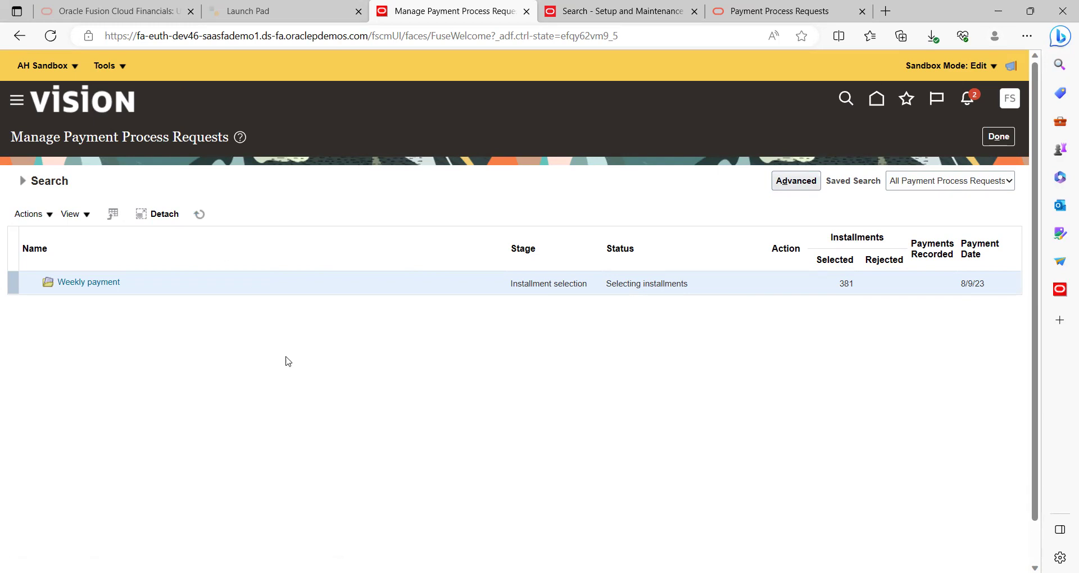
# - Keep refreshing the Weekly payment request to track its installment selection status
pyautogui.click(199, 219)
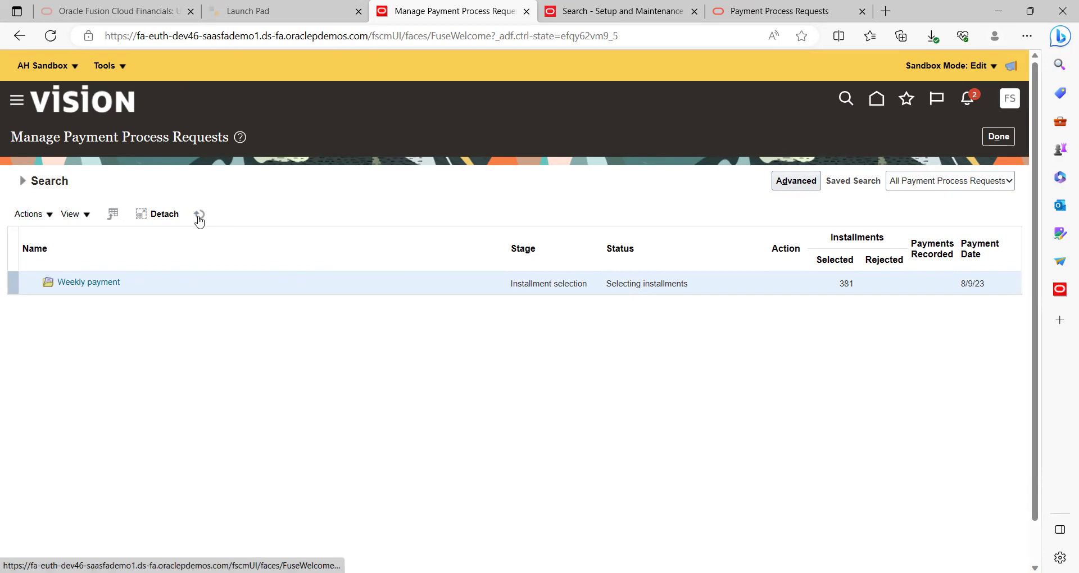
pyautogui.click(199, 219)
pyautogui.click(199, 220)
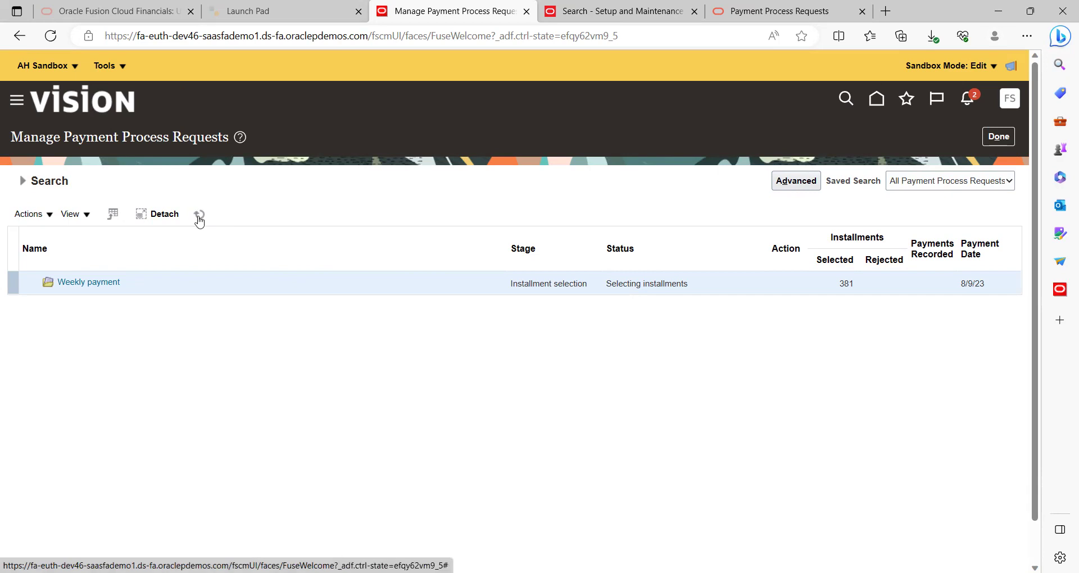
pyautogui.click(199, 219)
pyautogui.click(199, 219)
pyautogui.click(199, 219)
pyautogui.click(199, 219)
# - Check the Weekly payment request's selection criteria, return to the list and refresh its status
pyautogui.click(85, 283)
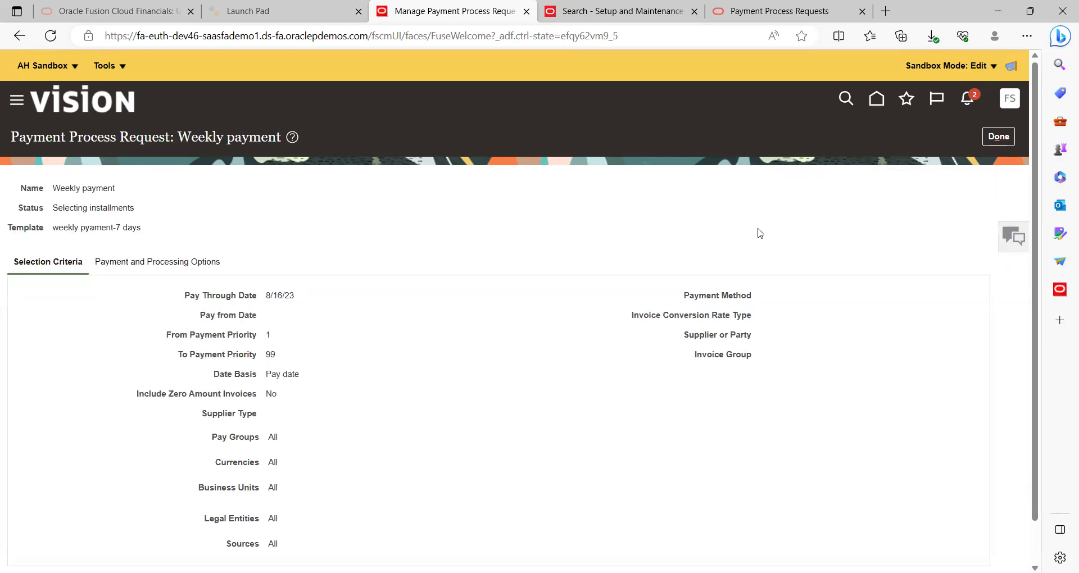
pyautogui.click(1003, 134)
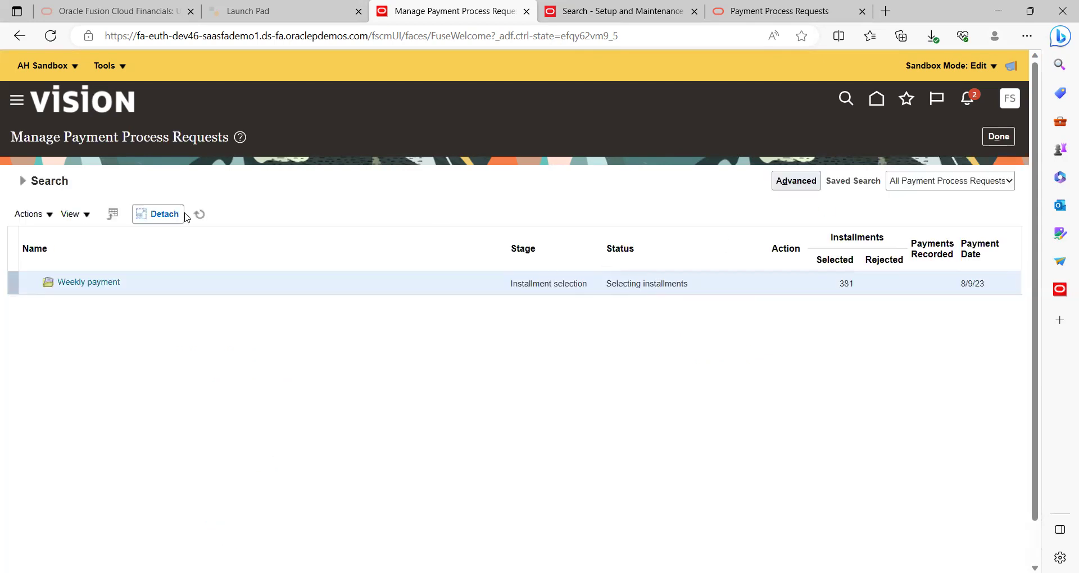
pyautogui.click(200, 215)
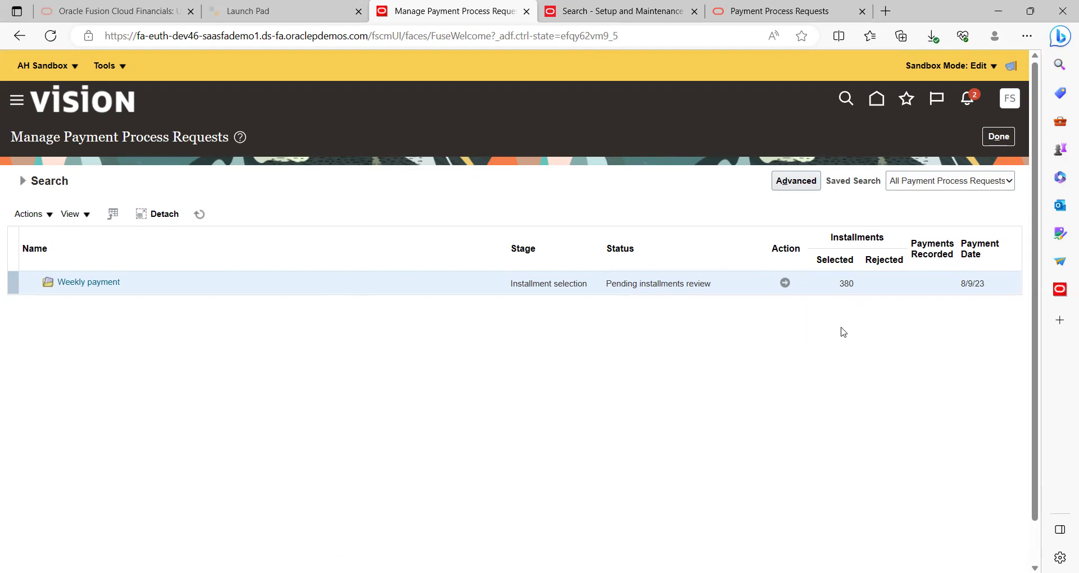
# - Open the installment review for the Weekly payment request and remove the A1 Juice Supply installment from the selection
pyautogui.click(784, 284)
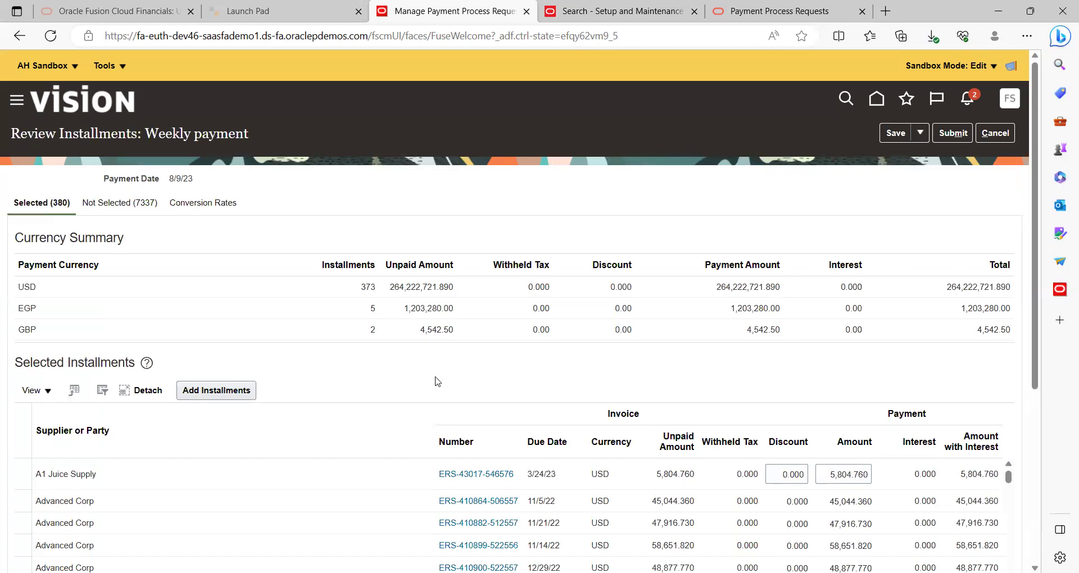
pyautogui.scroll(-5, 437, 382)
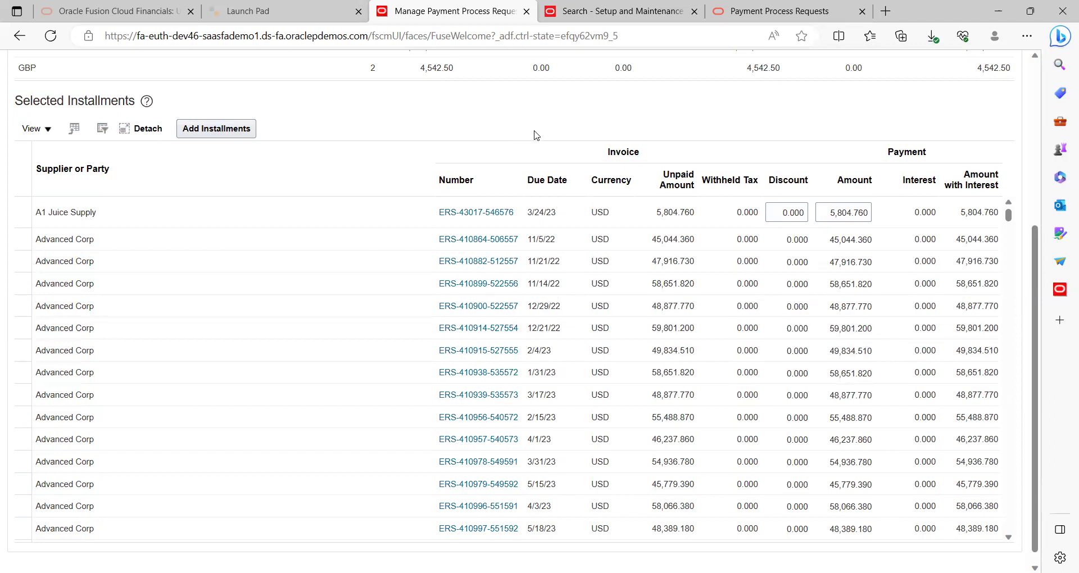
pyautogui.scroll(6, 534, 135)
pyautogui.scroll(-5, 536, 132)
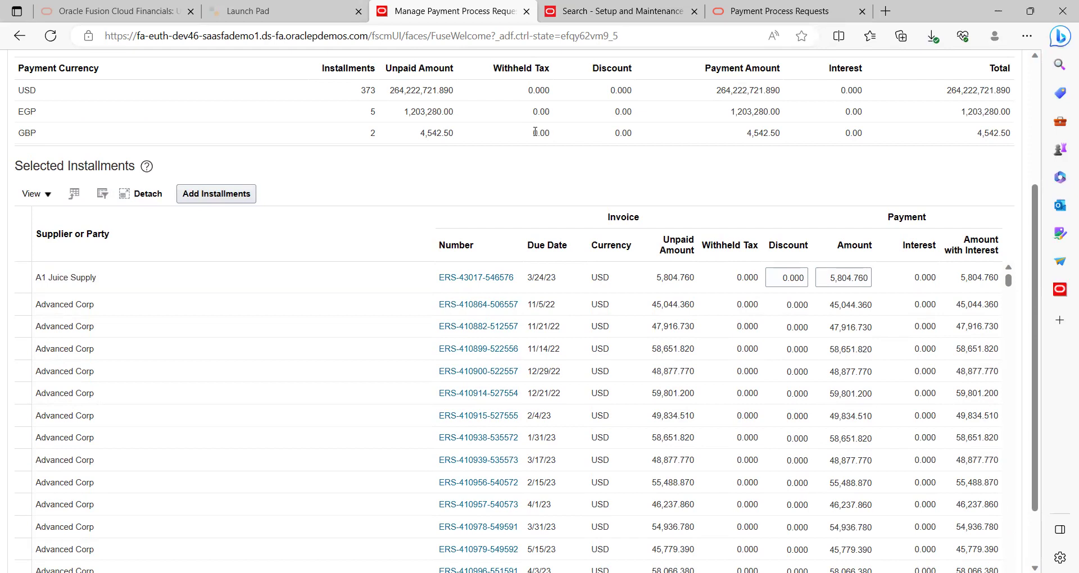
pyautogui.scroll(2, 535, 131)
pyautogui.scroll(-1, 535, 131)
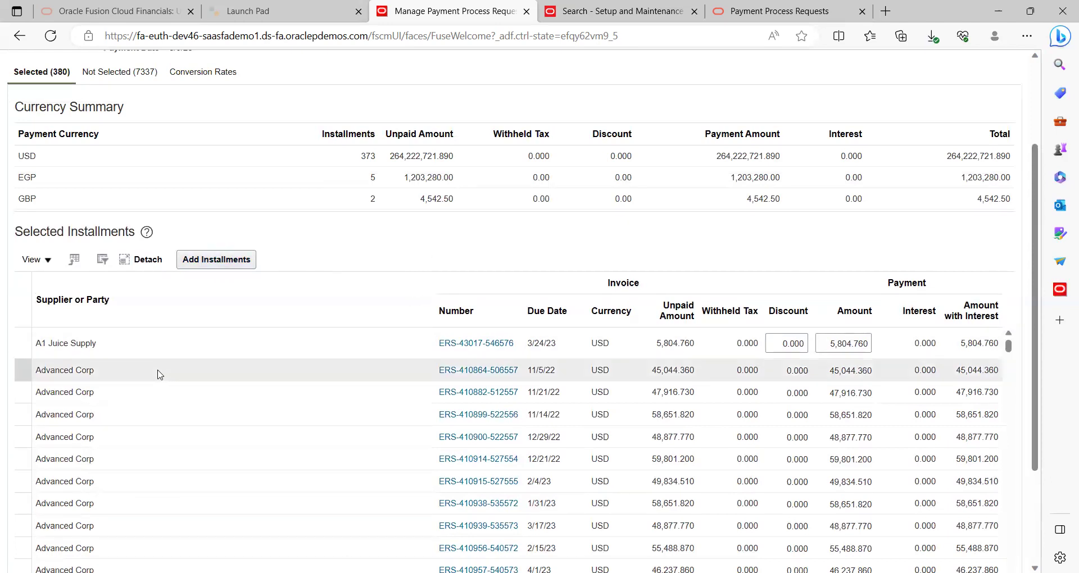
pyautogui.click(71, 343)
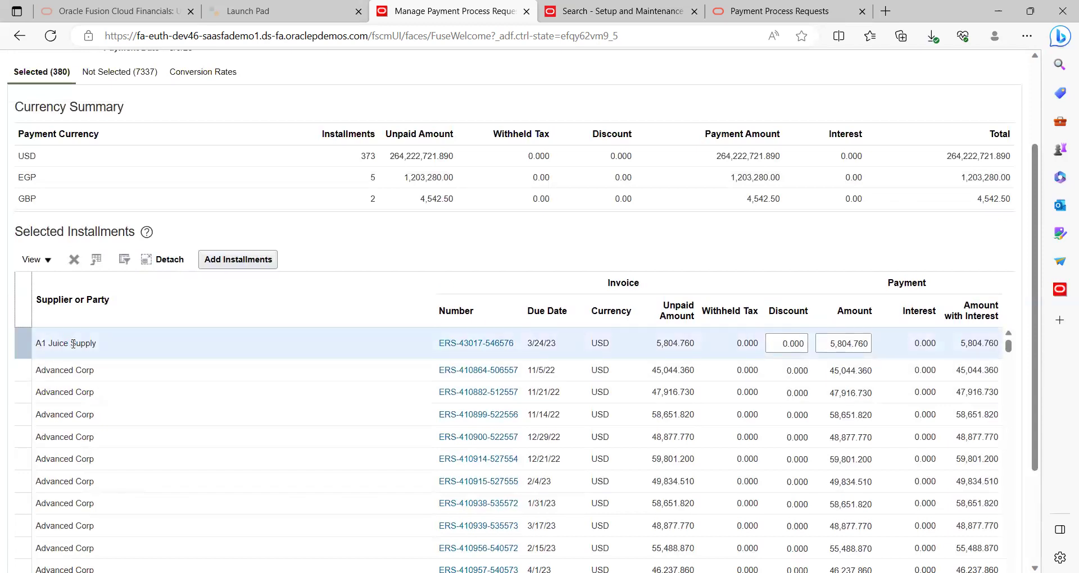
pyautogui.click(73, 267)
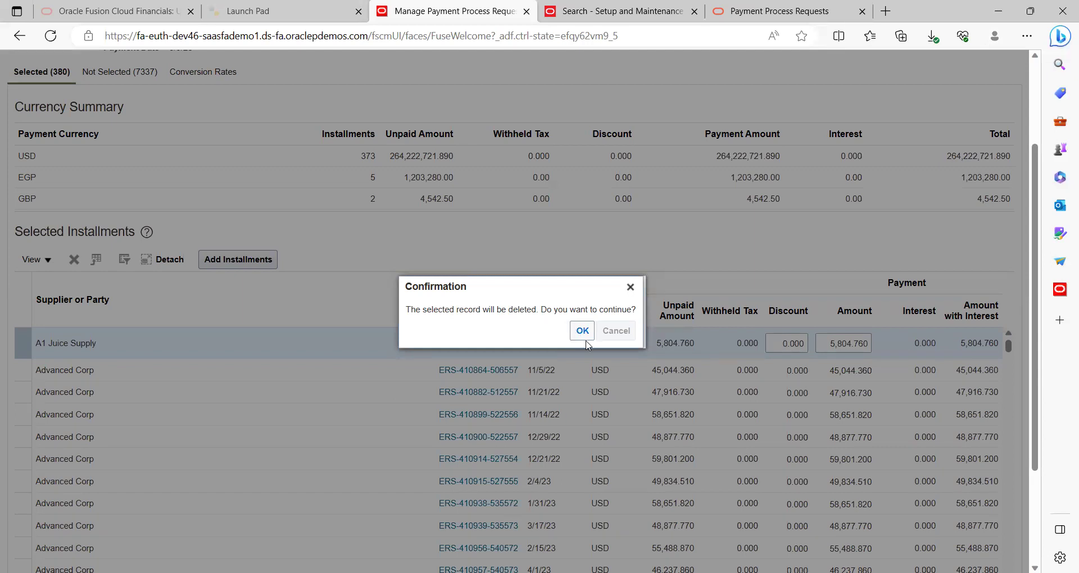
pyautogui.click(579, 332)
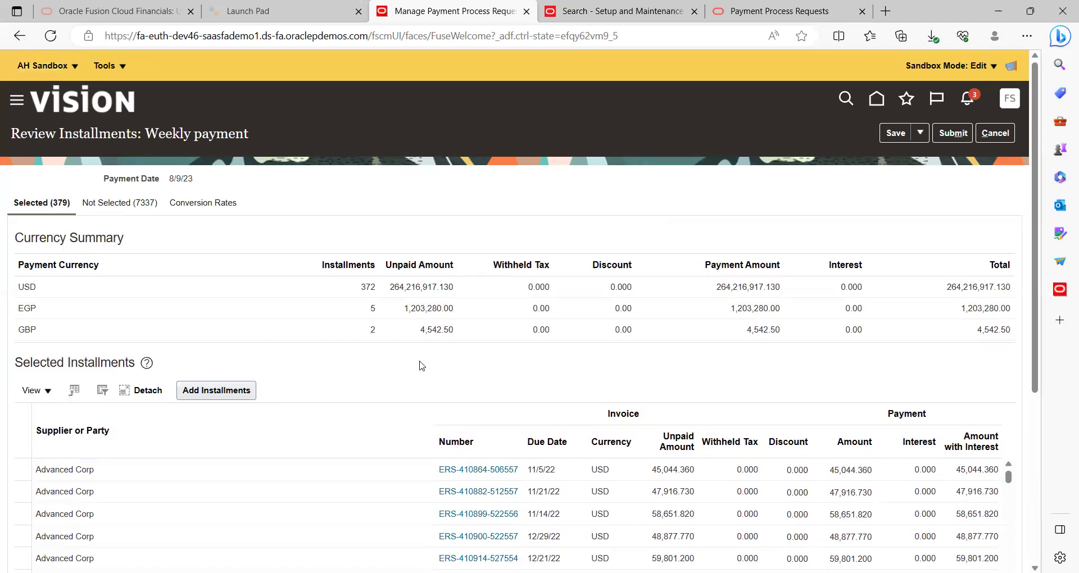
# - Set the payment amount of the first Advanced Corp installment to 4,000 USD and submit the reviewed installments
pyautogui.scroll(-3, 422, 366)
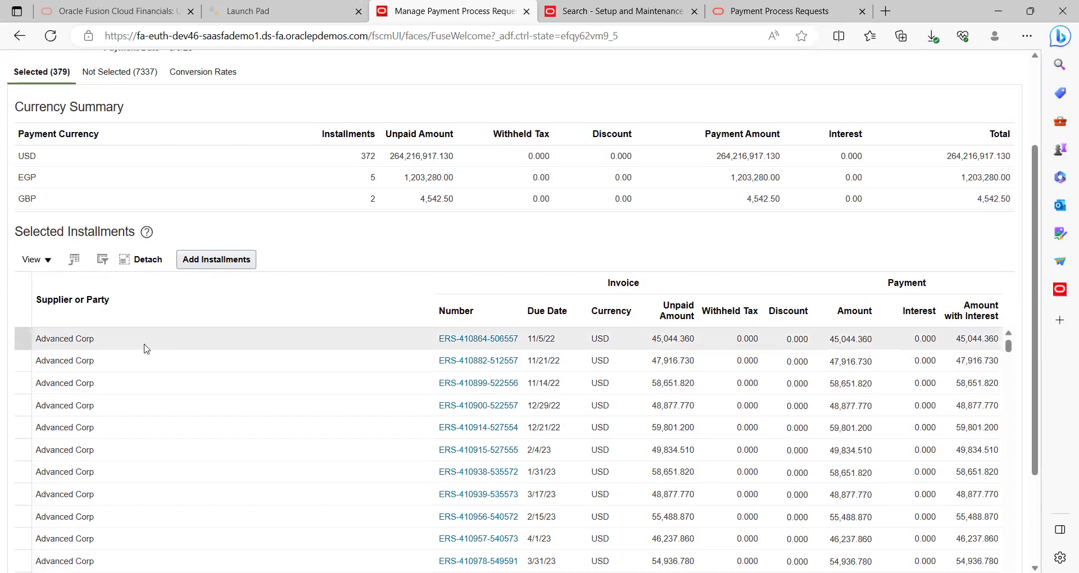
pyautogui.click(79, 339)
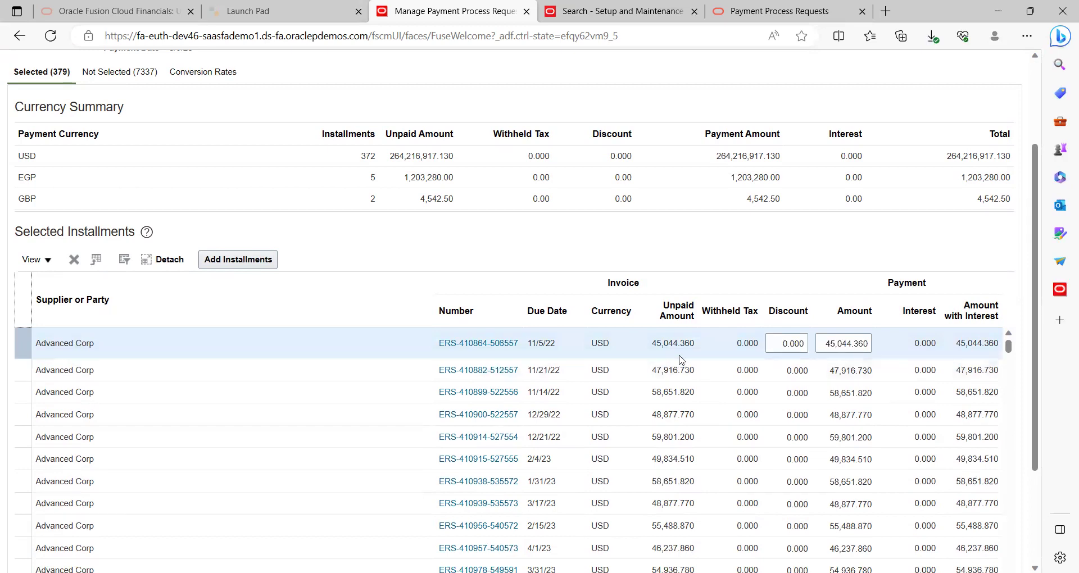
pyautogui.click(828, 344)
pyautogui.doubleClick(827, 343)
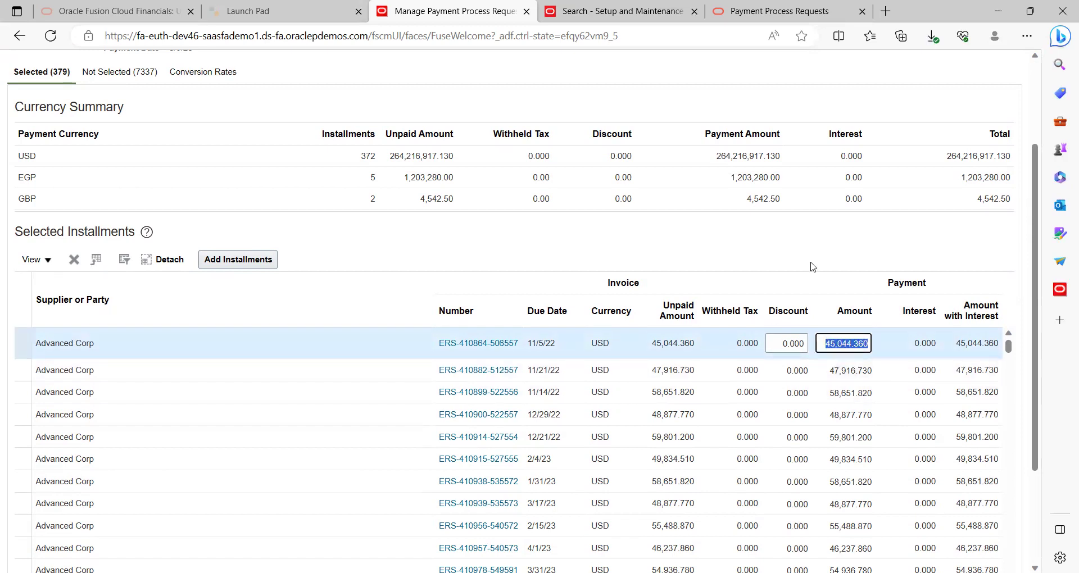
pyautogui.write('4000')
pyautogui.click(811, 265)
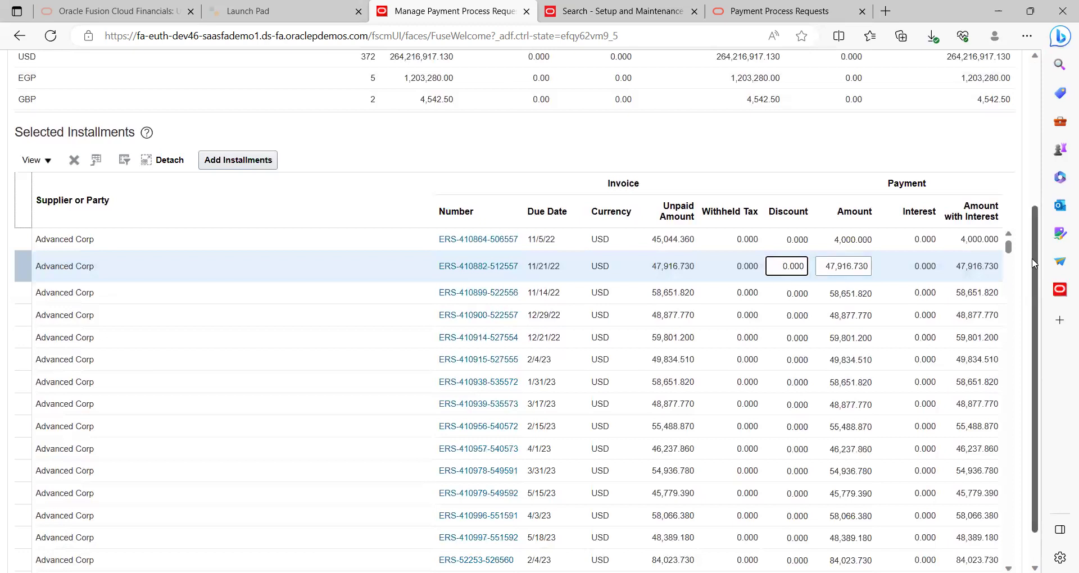
pyautogui.moveTo(1035, 263); pyautogui.dragTo(1036, 141)
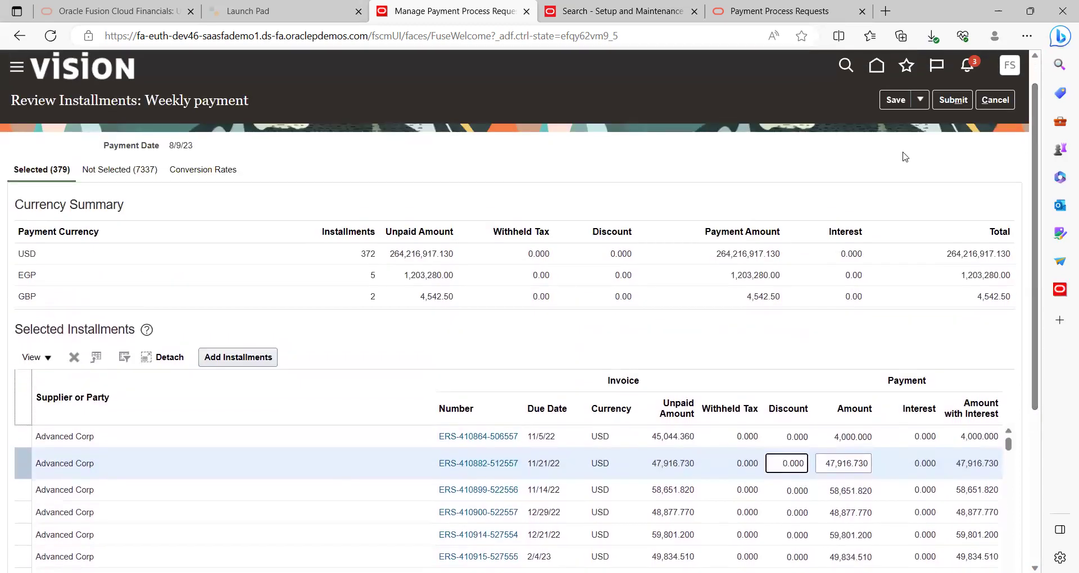
pyautogui.click(947, 99)
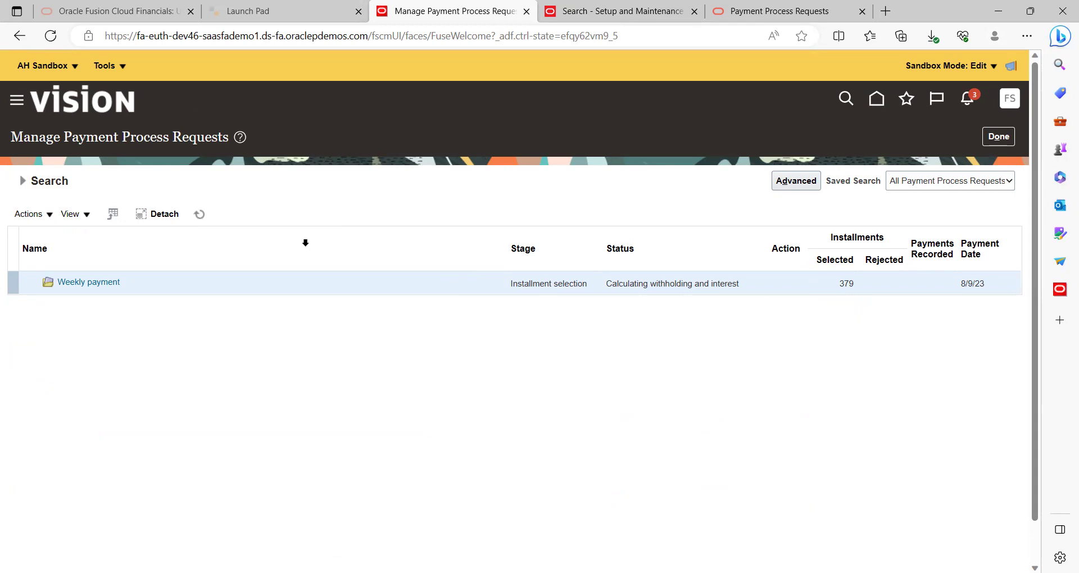
# - Refresh the request list repeatedly to follow the Weekly payment request after submitting its installments
pyautogui.click(198, 214)
pyautogui.click(200, 216)
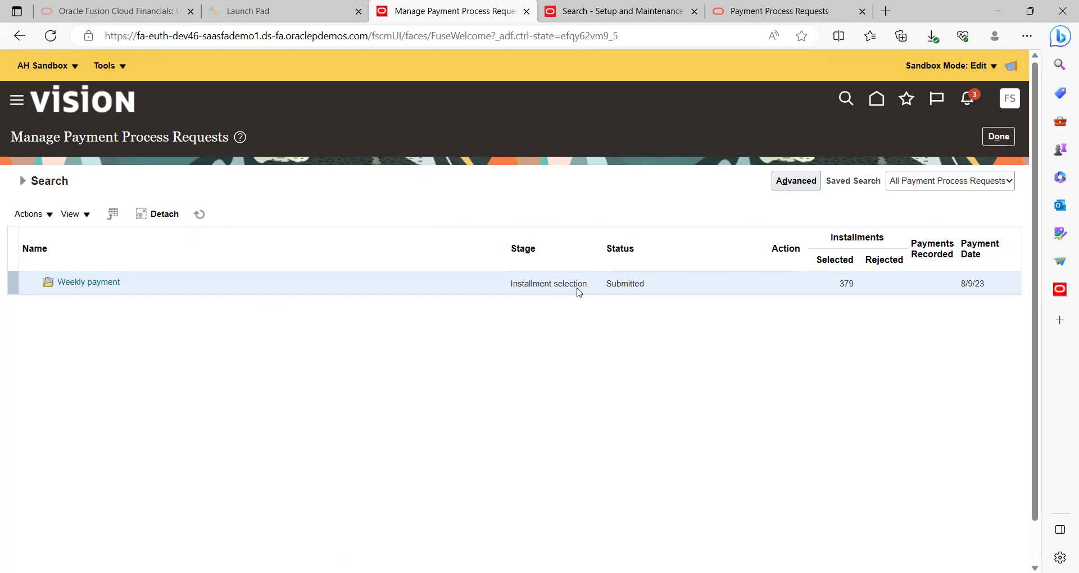
pyautogui.click(199, 215)
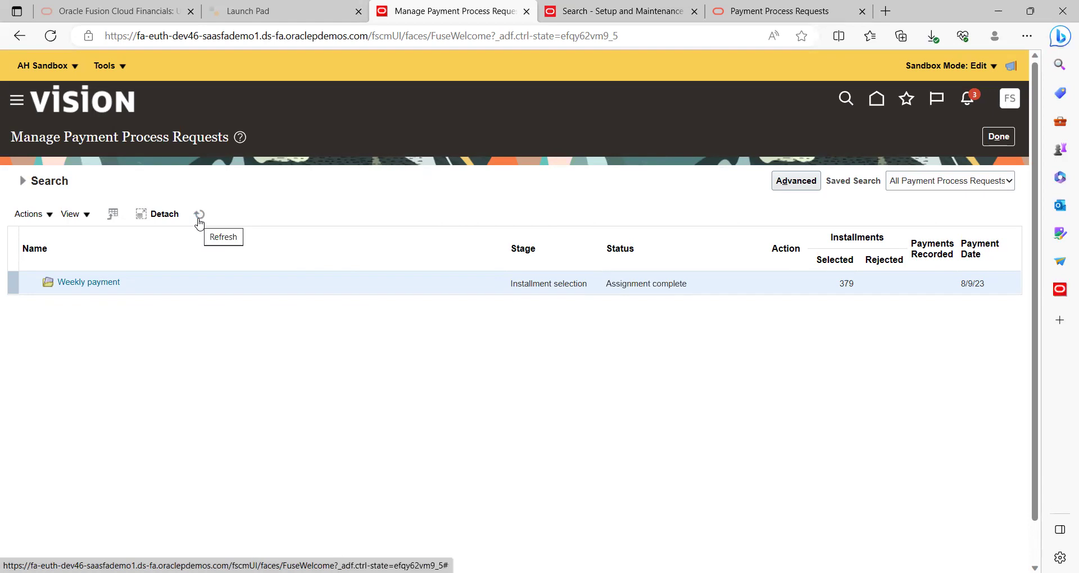
pyautogui.click(200, 216)
pyautogui.click(198, 220)
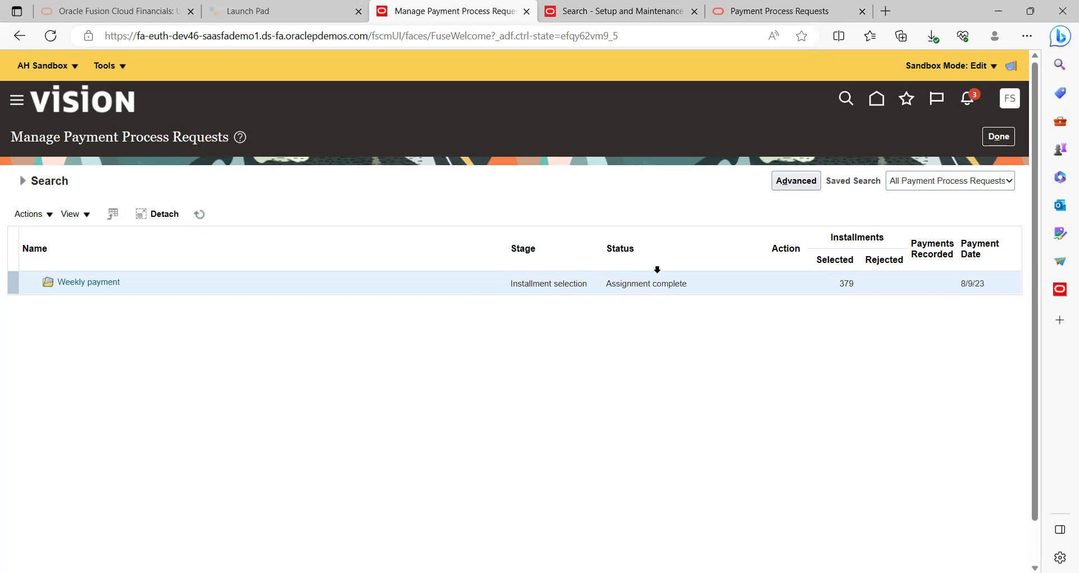
pyautogui.click(201, 223)
pyautogui.click(200, 222)
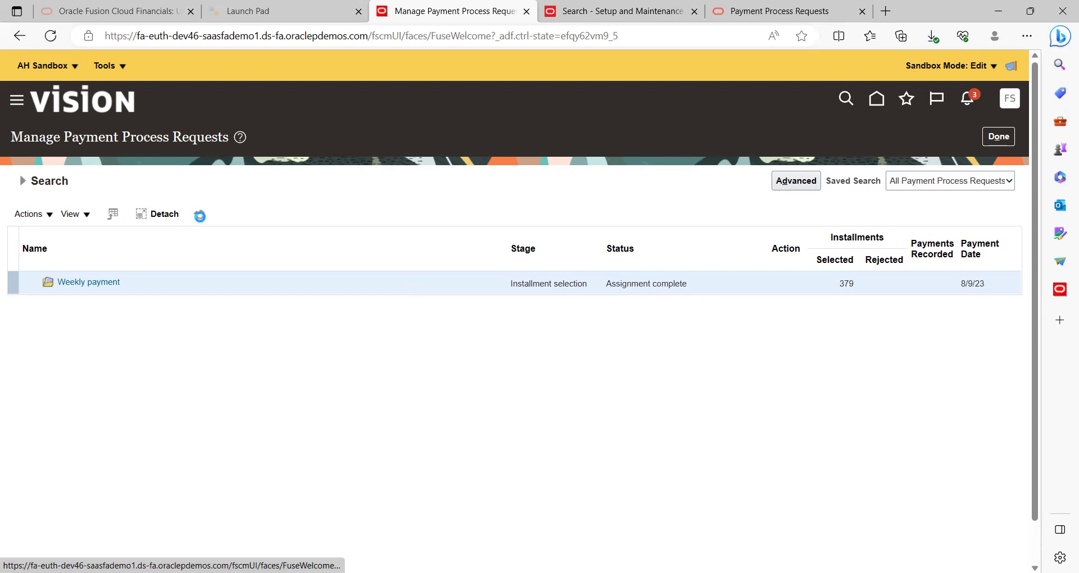
pyautogui.click(201, 222)
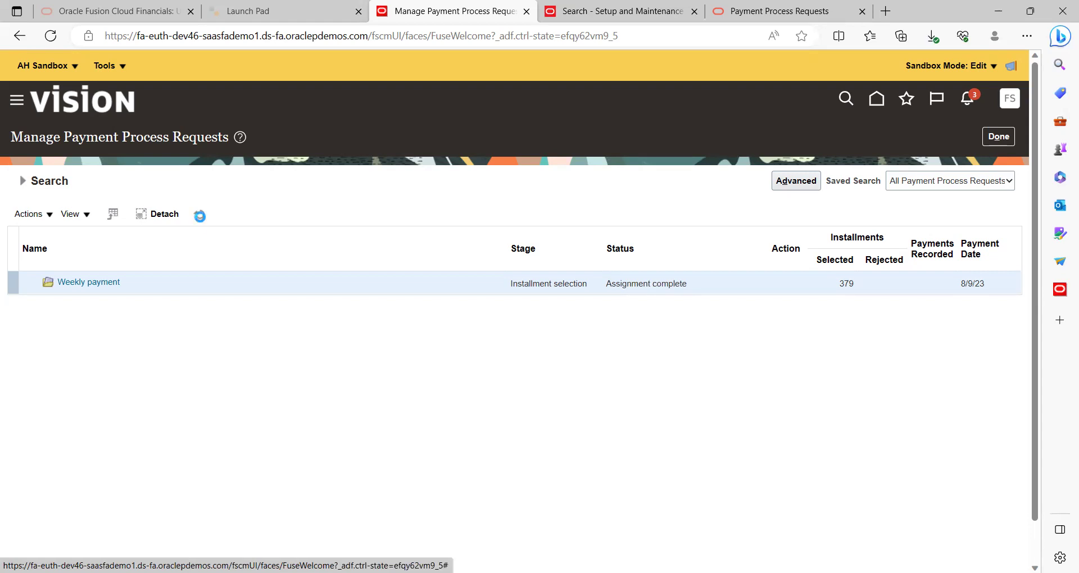
pyautogui.click(201, 222)
pyautogui.click(200, 222)
pyautogui.click(200, 222)
pyautogui.click(200, 216)
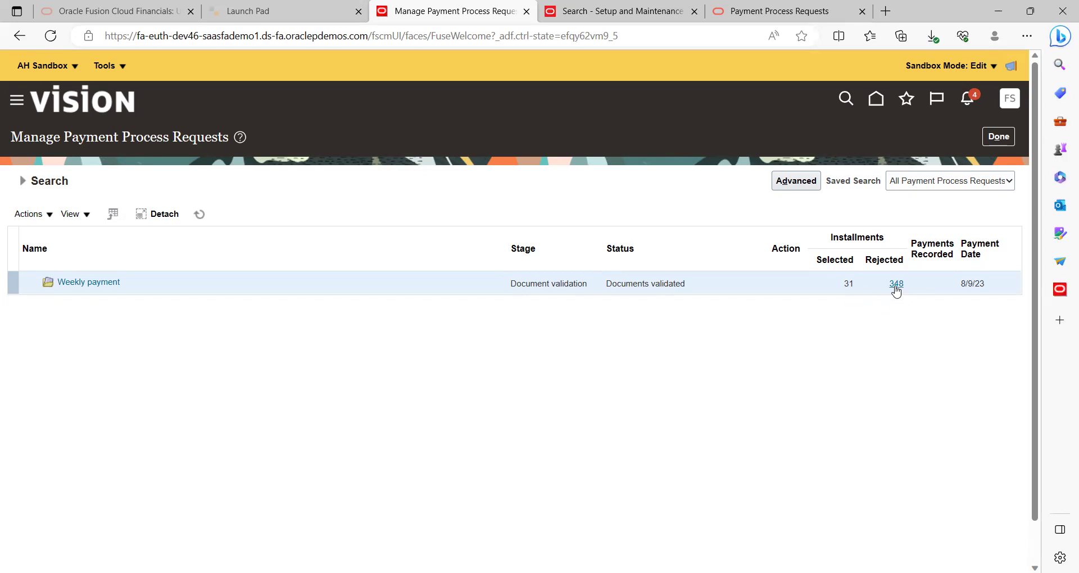
# - Examine the error reasons of the Weekly payment request's rejected documents, return to the list and refresh it
pyautogui.click(896, 284)
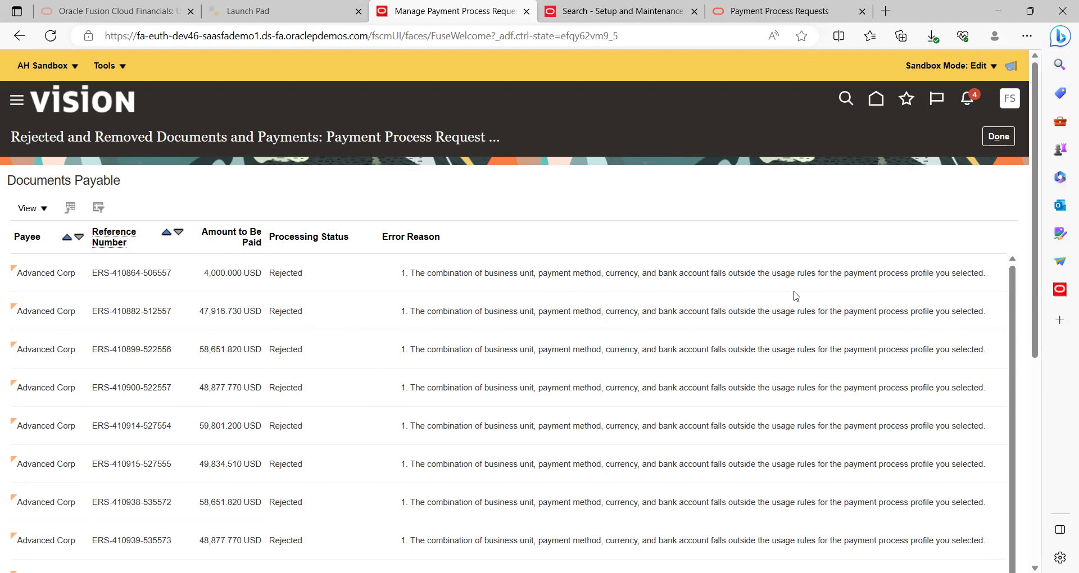
pyautogui.click(996, 143)
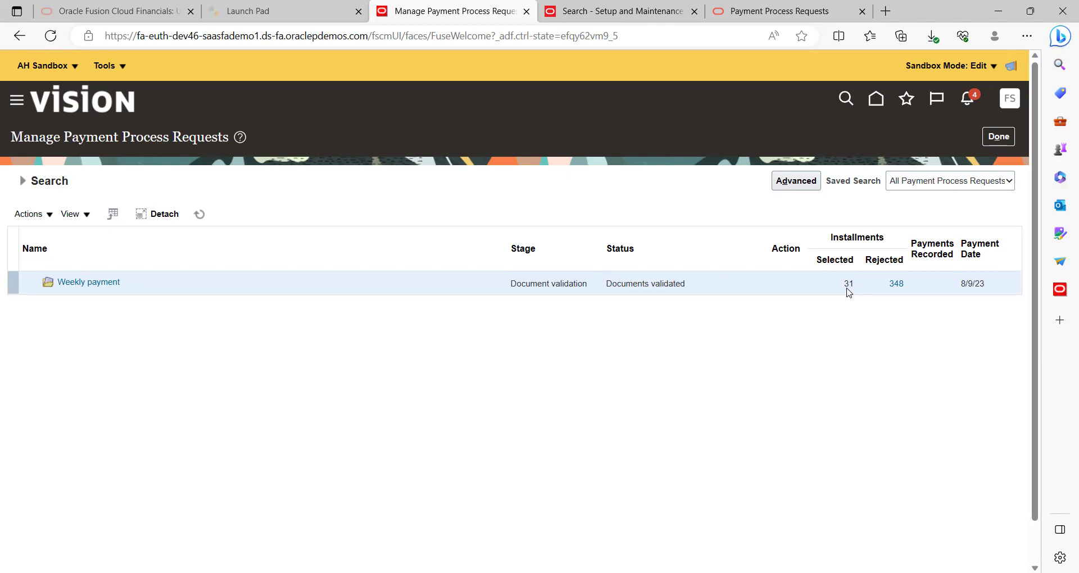
pyautogui.click(199, 216)
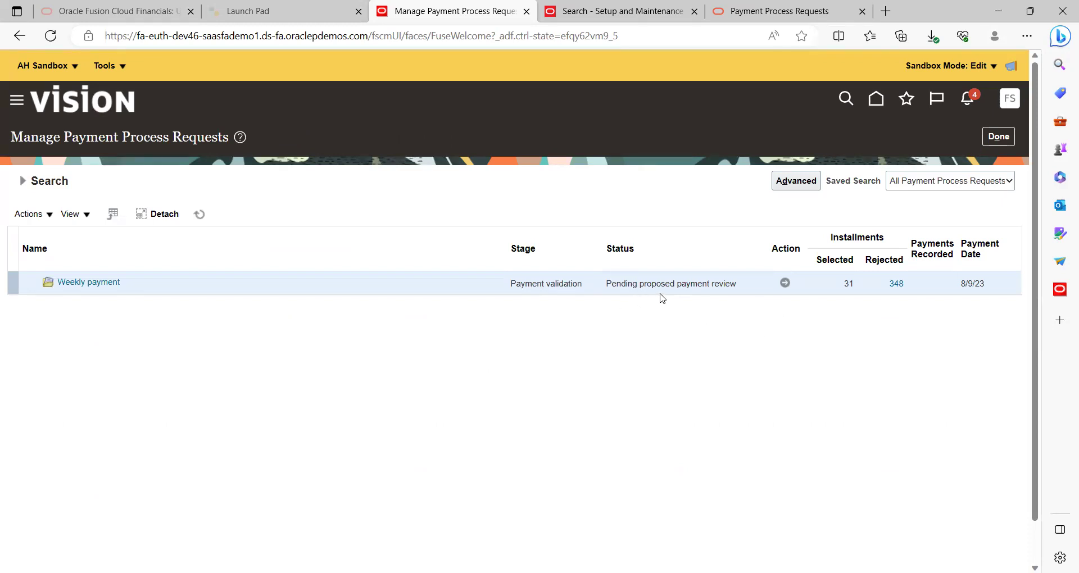
# - Open the proposed payments review for the Weekly payment request and remove the 11,747.130 USD payment, accepting the removal of its documents
pyautogui.click(785, 286)
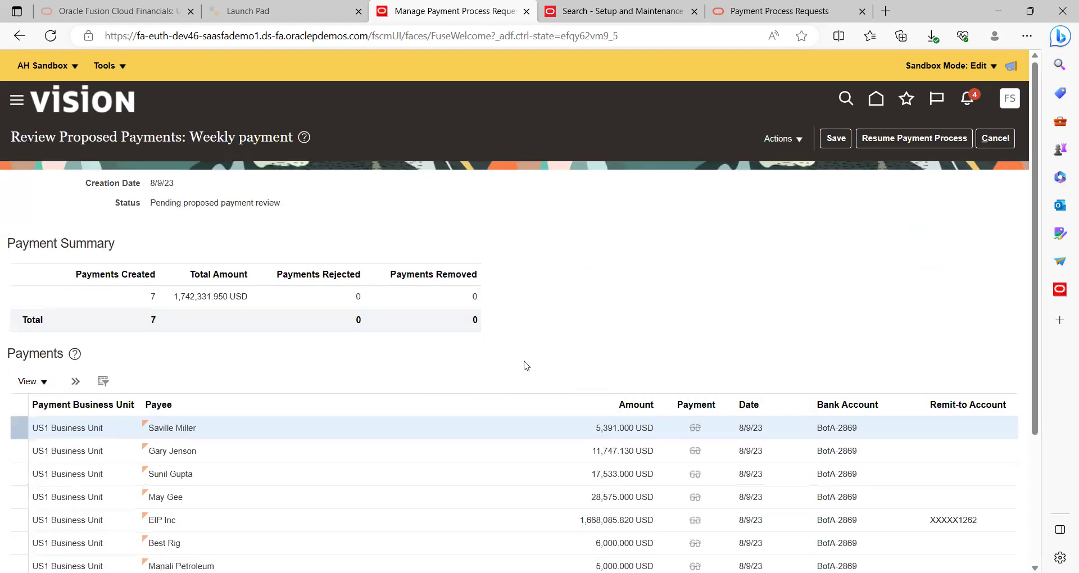
pyautogui.scroll(-3, 526, 366)
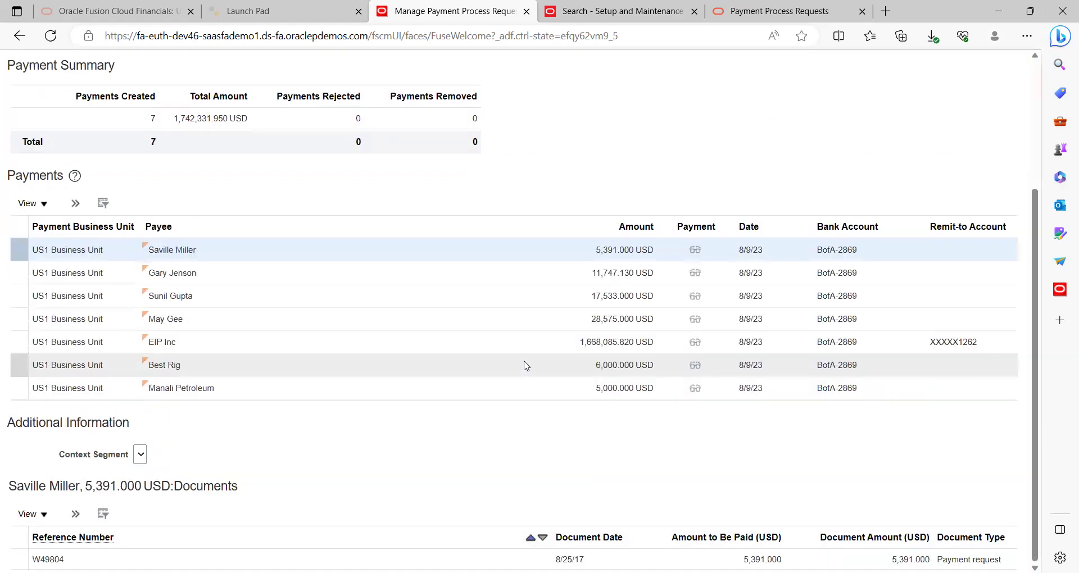
pyautogui.scroll(2, 526, 366)
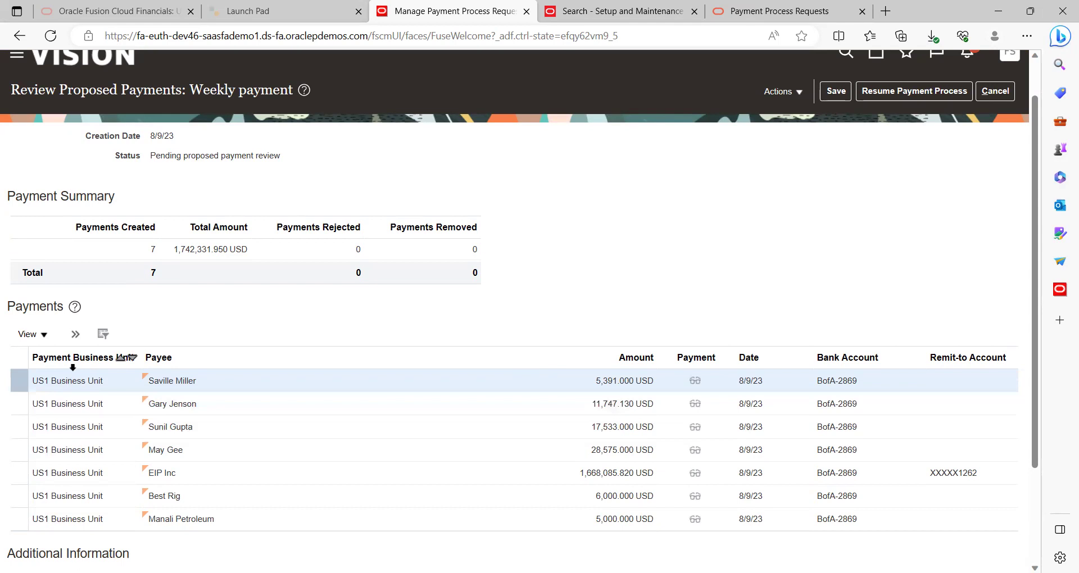
pyautogui.click(18, 405)
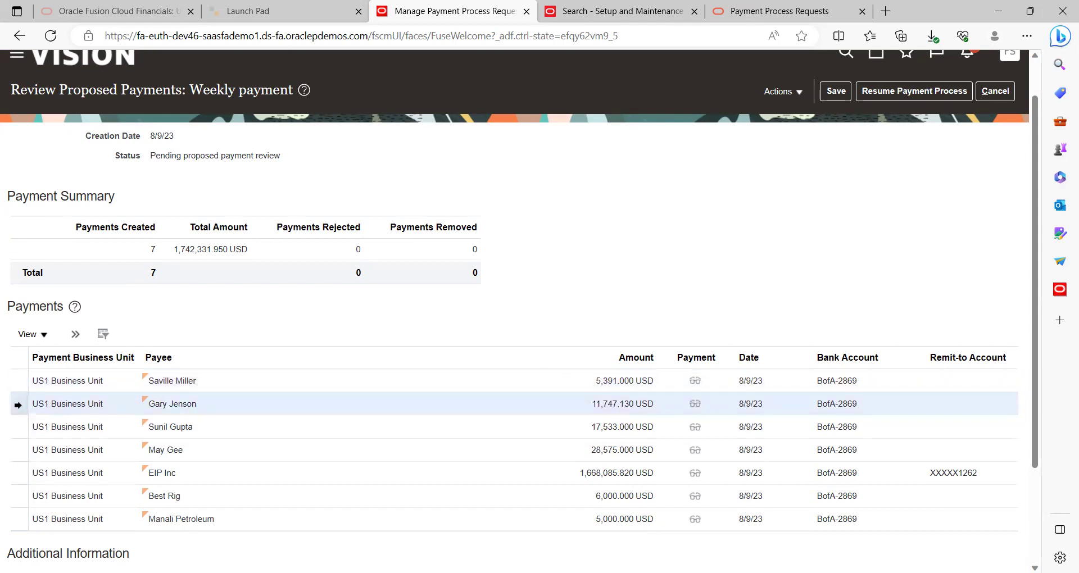
pyautogui.click(75, 335)
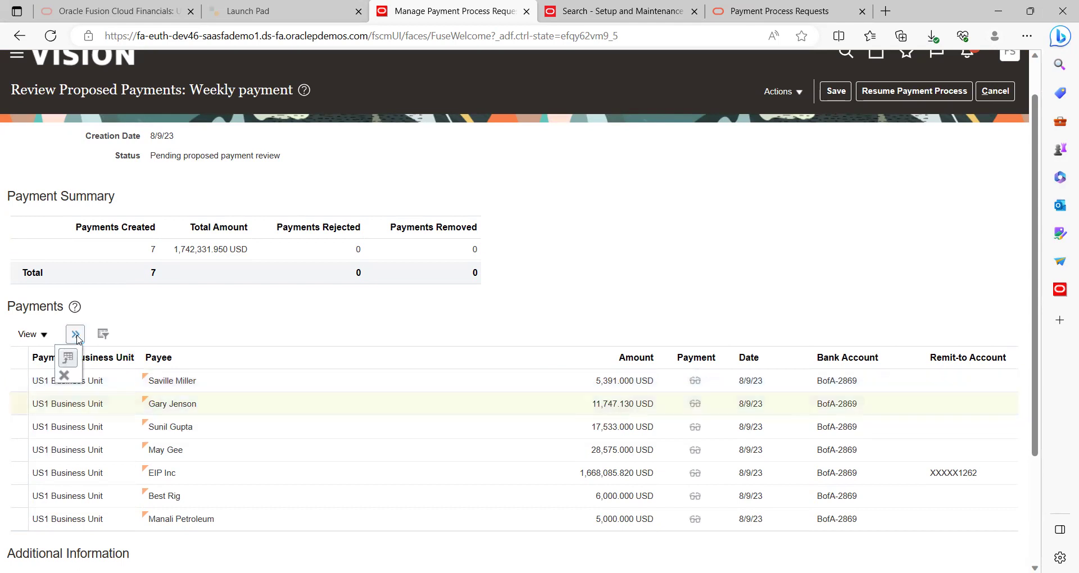
pyautogui.click(64, 376)
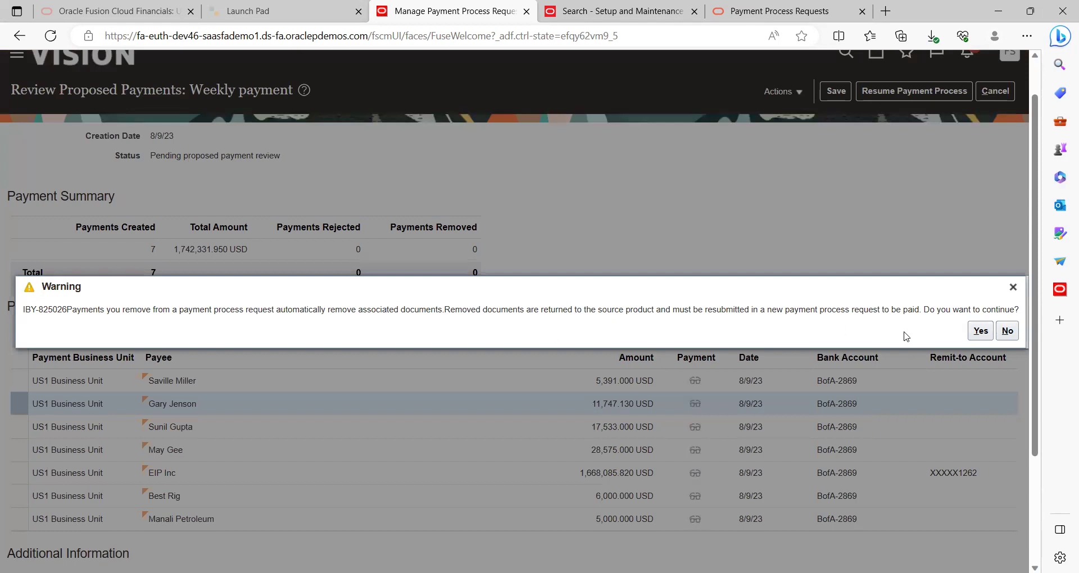
pyautogui.click(979, 331)
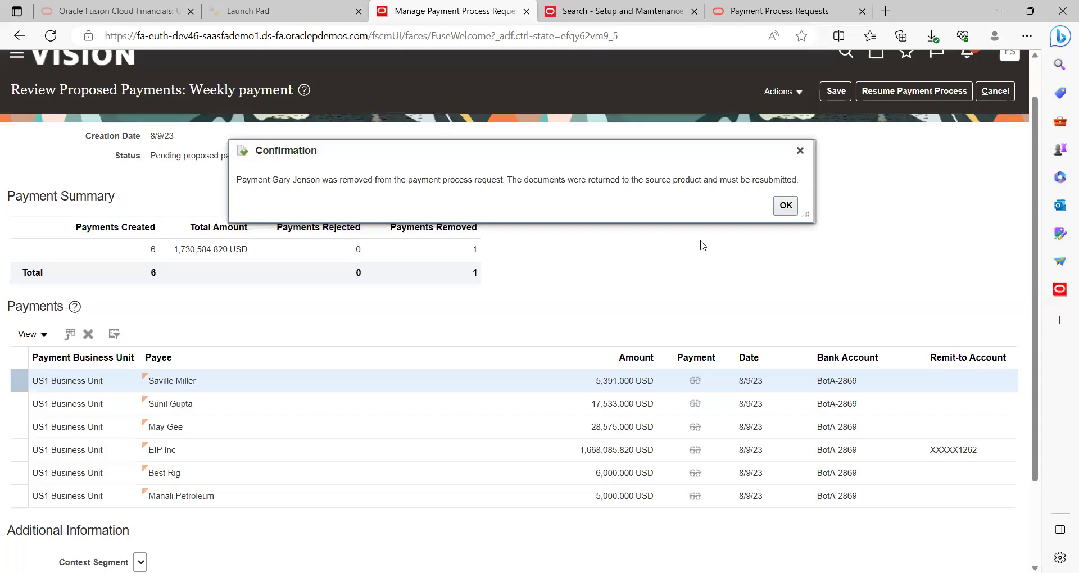
pyautogui.click(787, 212)
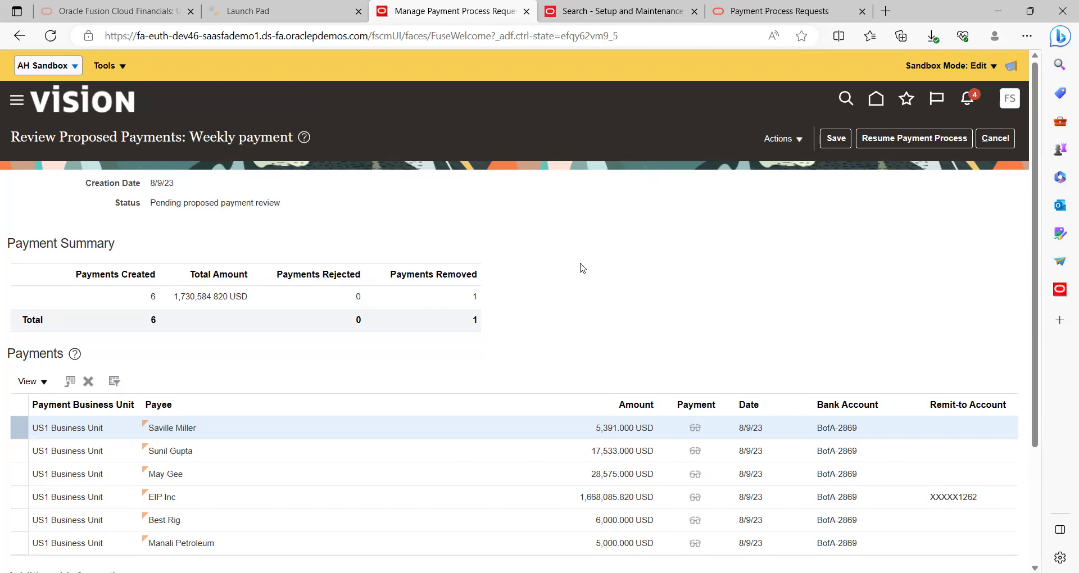
# - Resume the payment process from the Weekly payment request's proposed payments review and refresh the request list to follow its progress
pyautogui.scroll(-3, 593, 311)
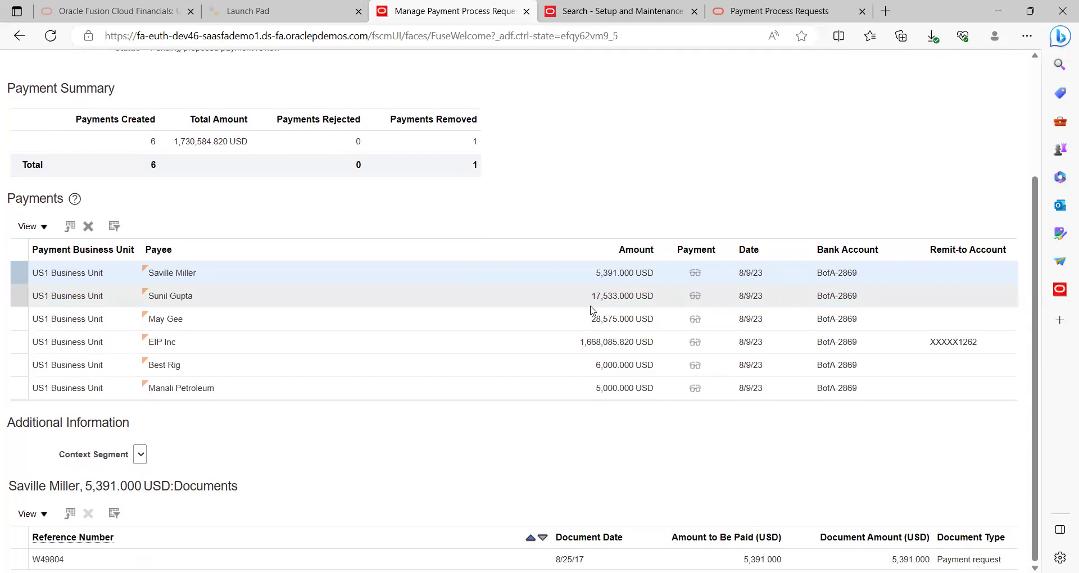
pyautogui.scroll(3, 591, 310)
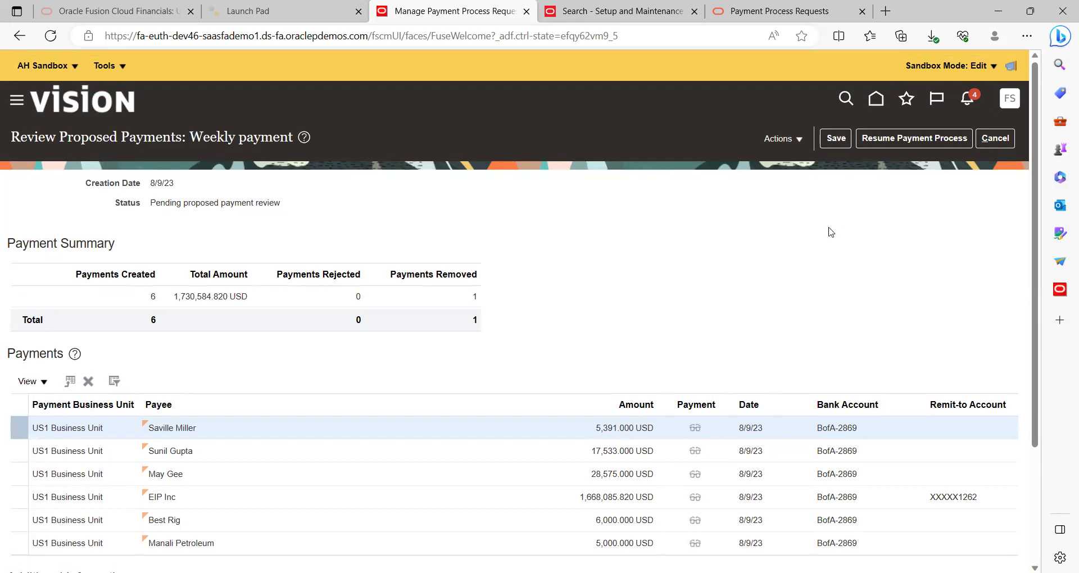
pyautogui.click(946, 140)
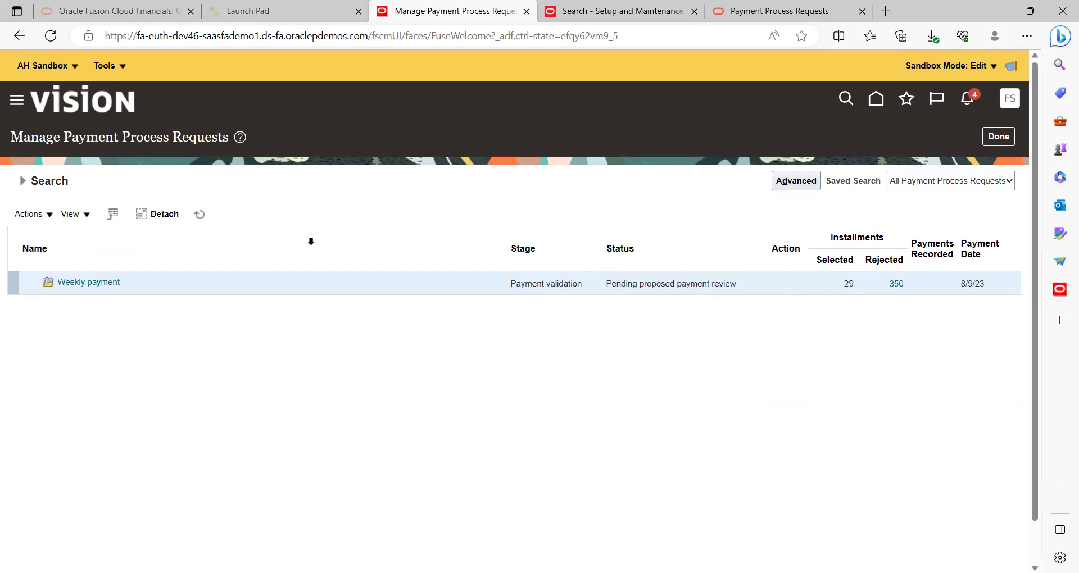
pyautogui.click(199, 215)
pyautogui.click(199, 215)
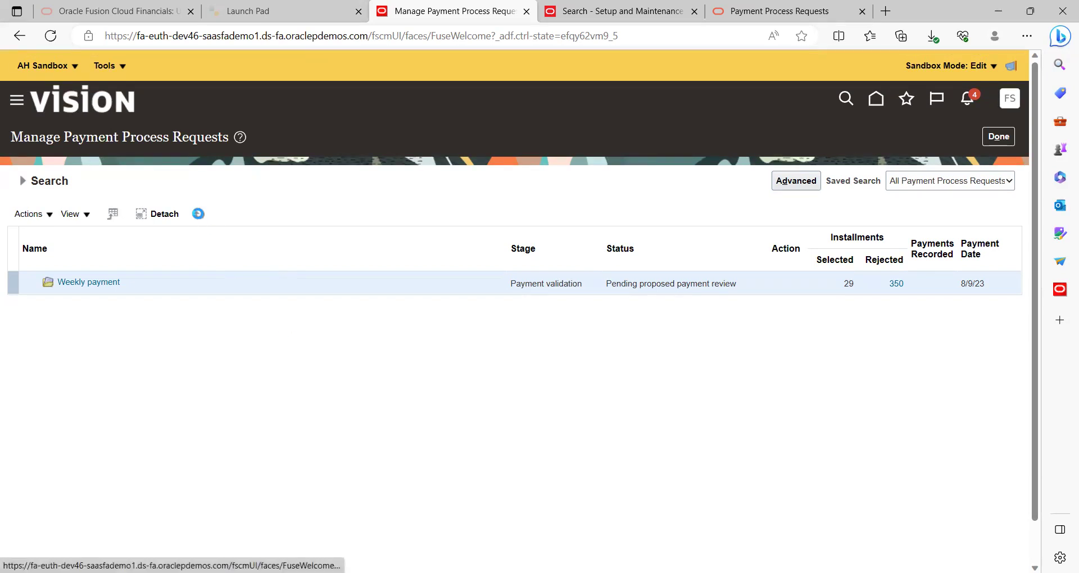
pyautogui.click(200, 216)
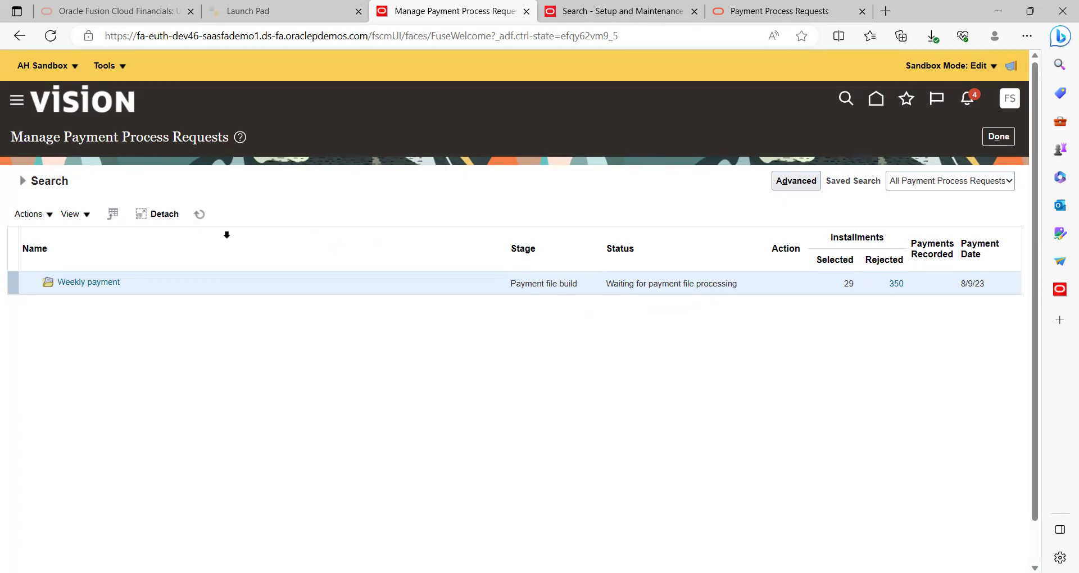
pyautogui.click(200, 217)
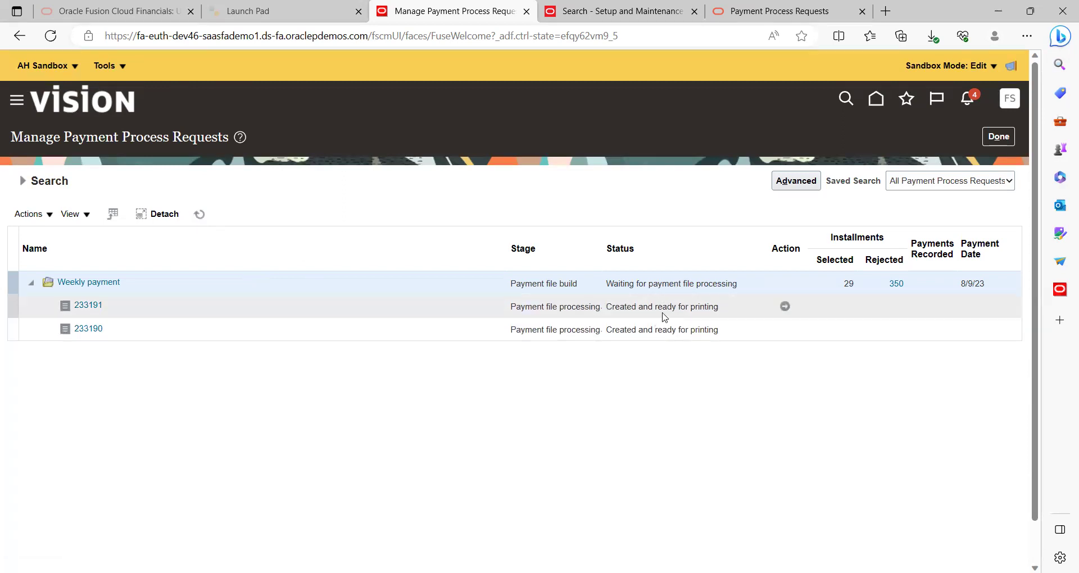
# - Try to format payment file 233191 for printing on Check Stock A, and return to the request list
pyautogui.click(786, 307)
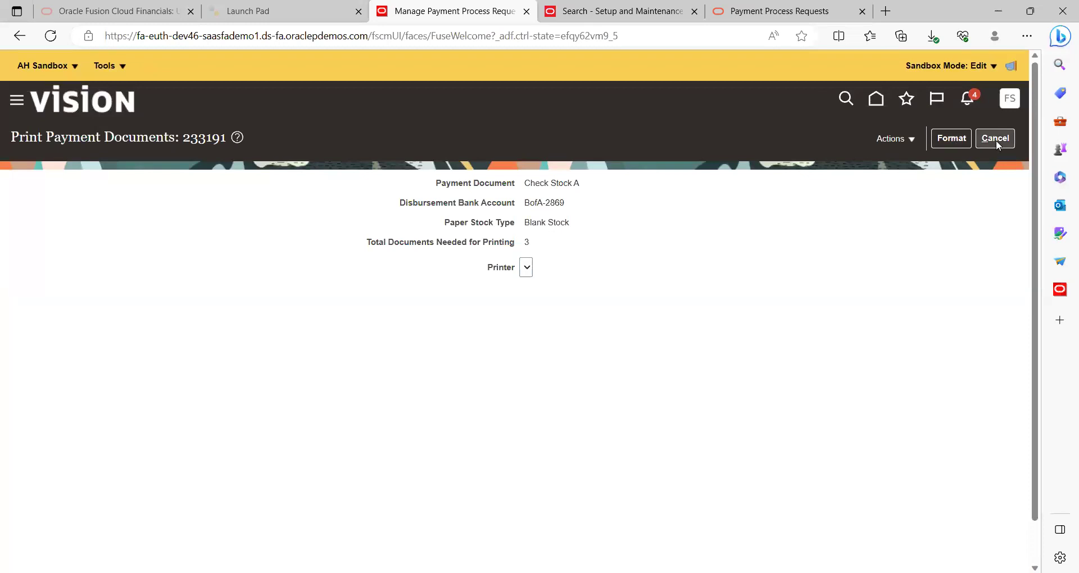
pyautogui.click(912, 140)
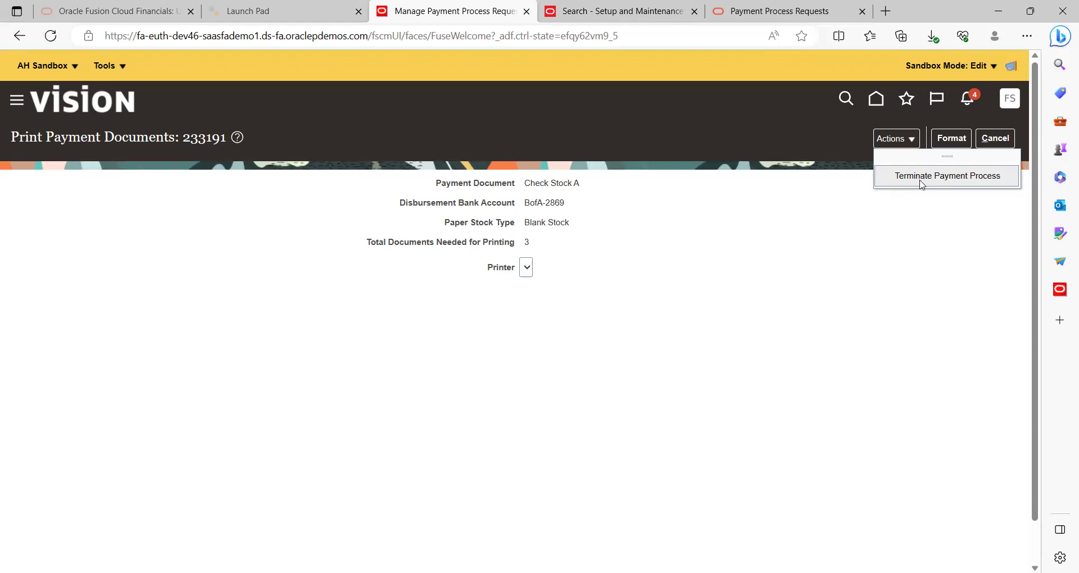
pyautogui.click(917, 217)
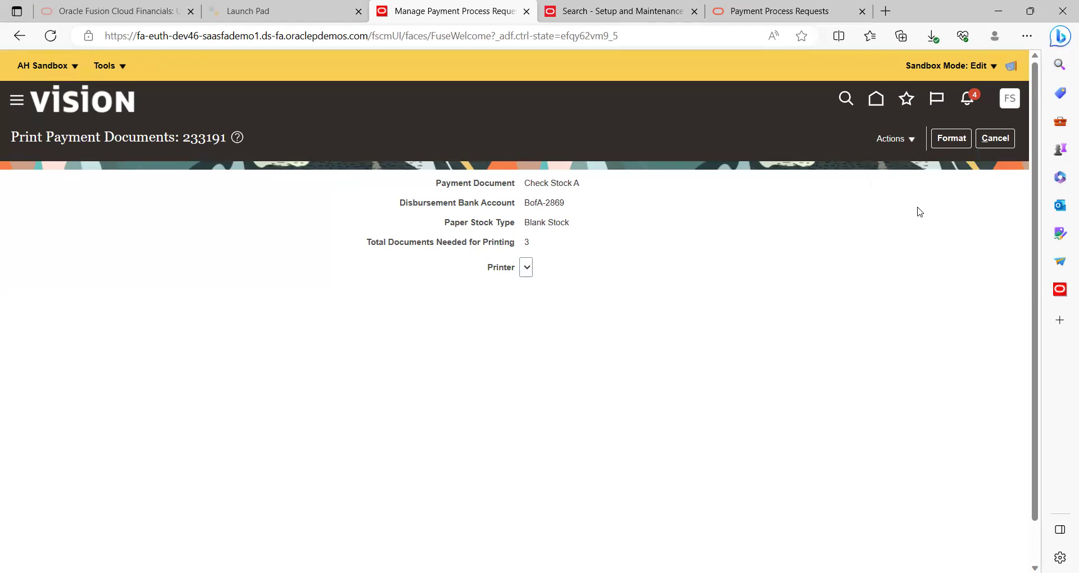
pyautogui.click(964, 141)
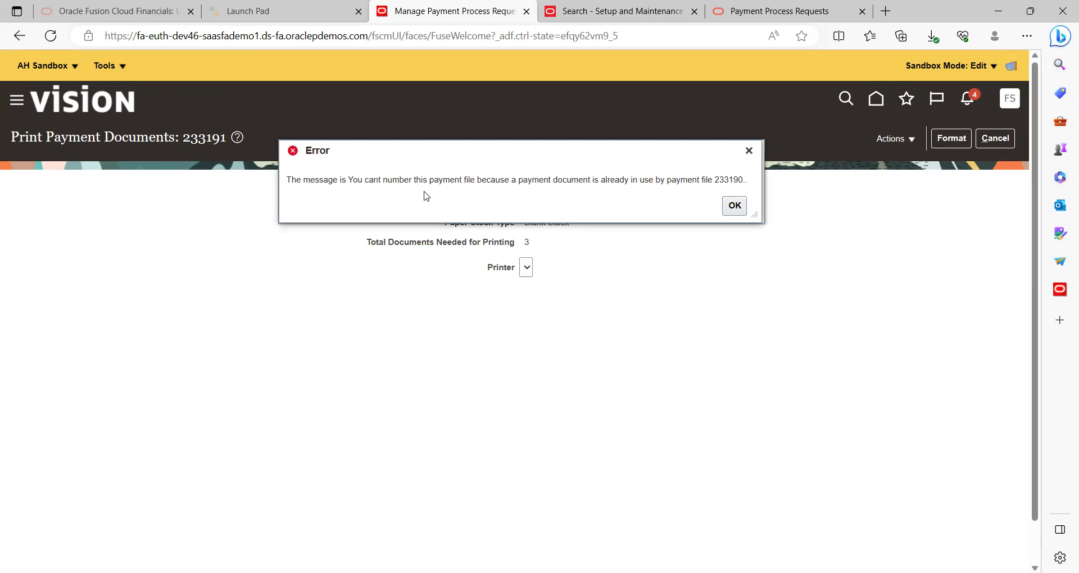
pyautogui.click(735, 206)
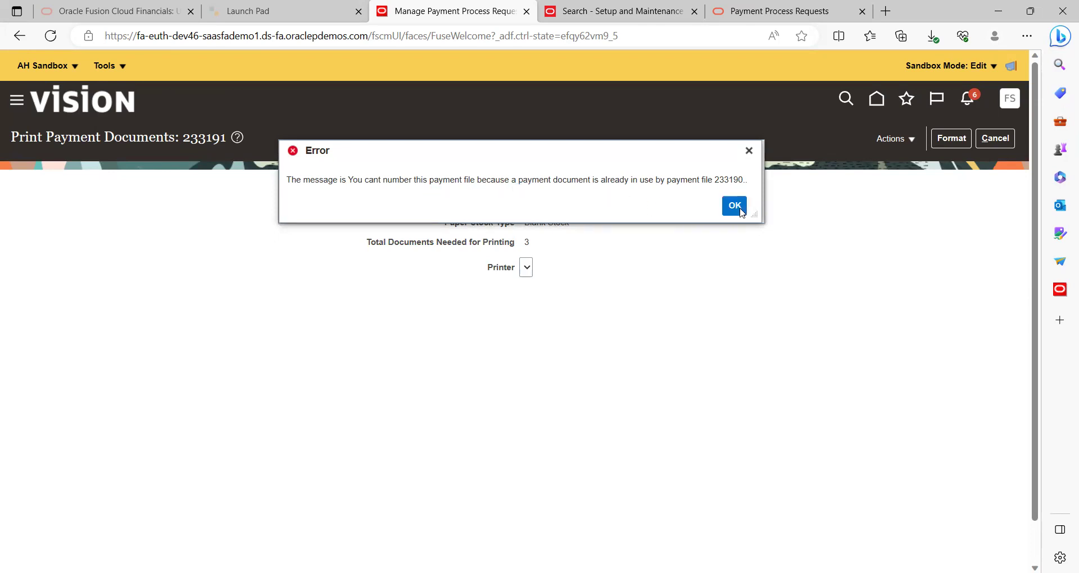
pyautogui.click(986, 140)
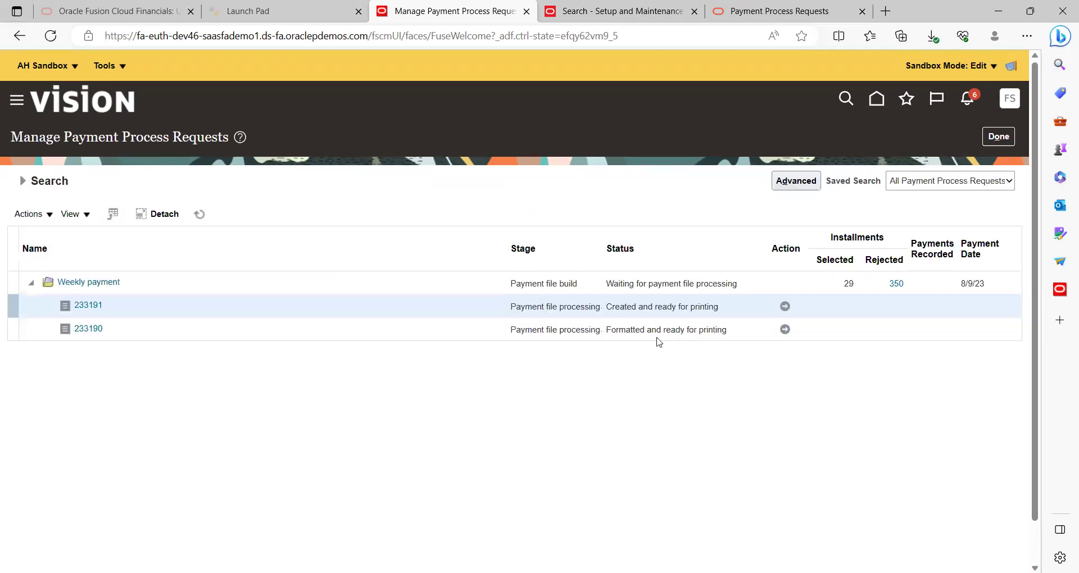
# - Print the payment documents of payment file 233190 under the Weekly payment request
pyautogui.click(786, 330)
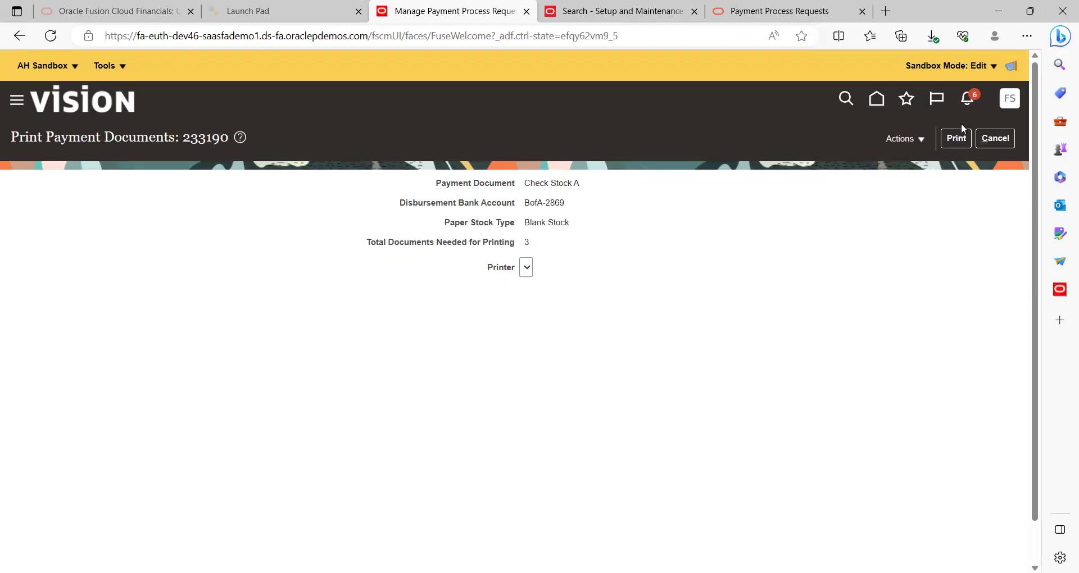
pyautogui.click(957, 139)
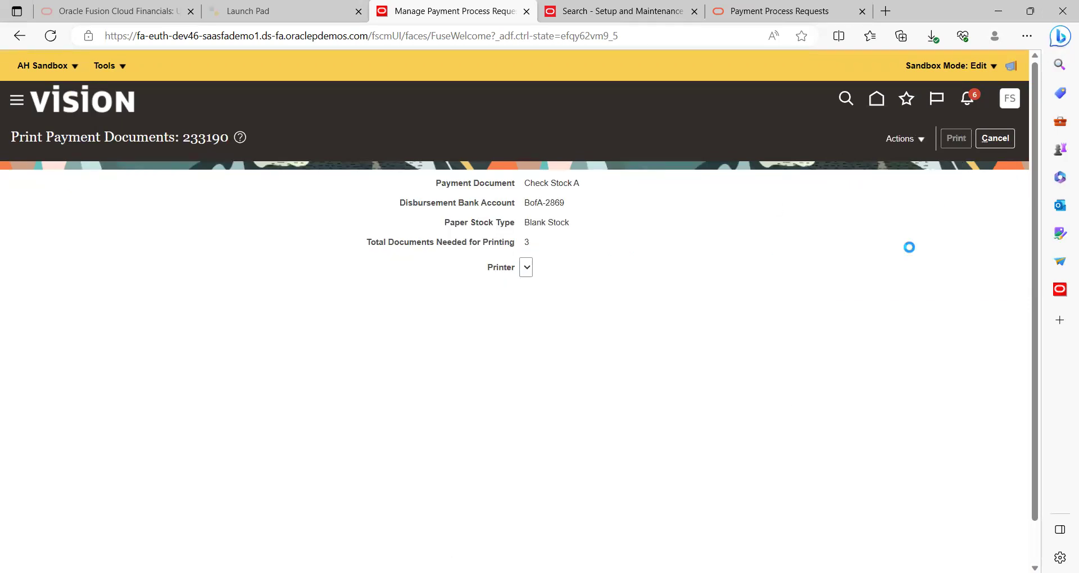
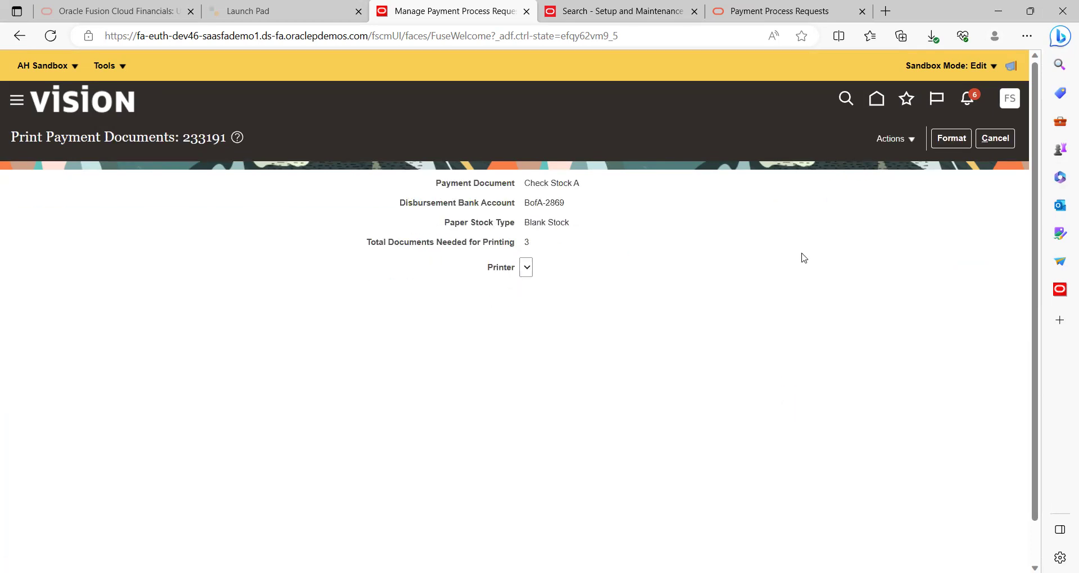
pyautogui.click(912, 148)
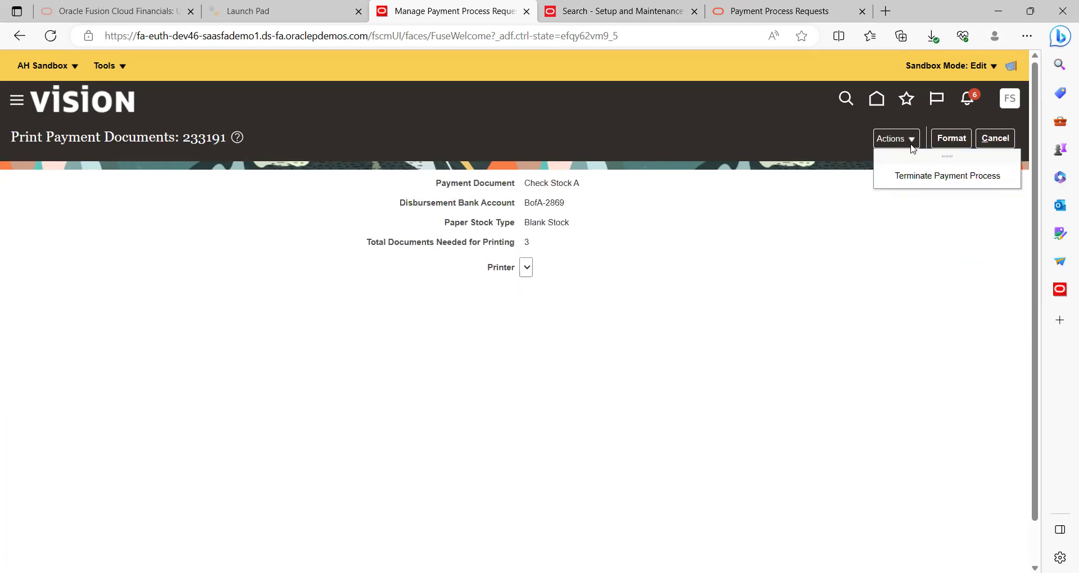
pyautogui.click(920, 243)
pyautogui.click(995, 145)
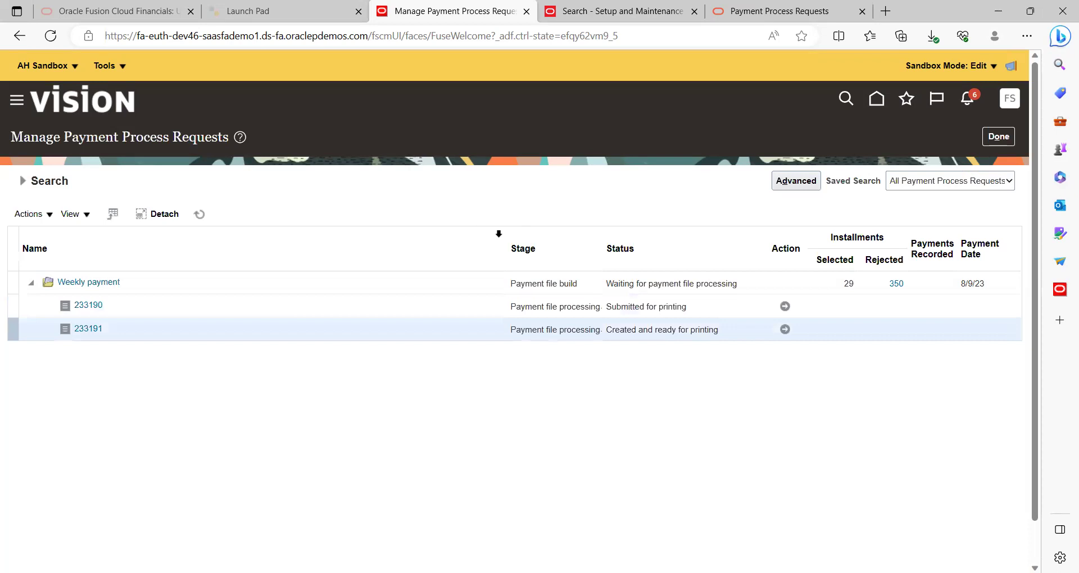
# - Refresh the request list repeatedly to follow the printing status of payment file 233190
pyautogui.click(200, 216)
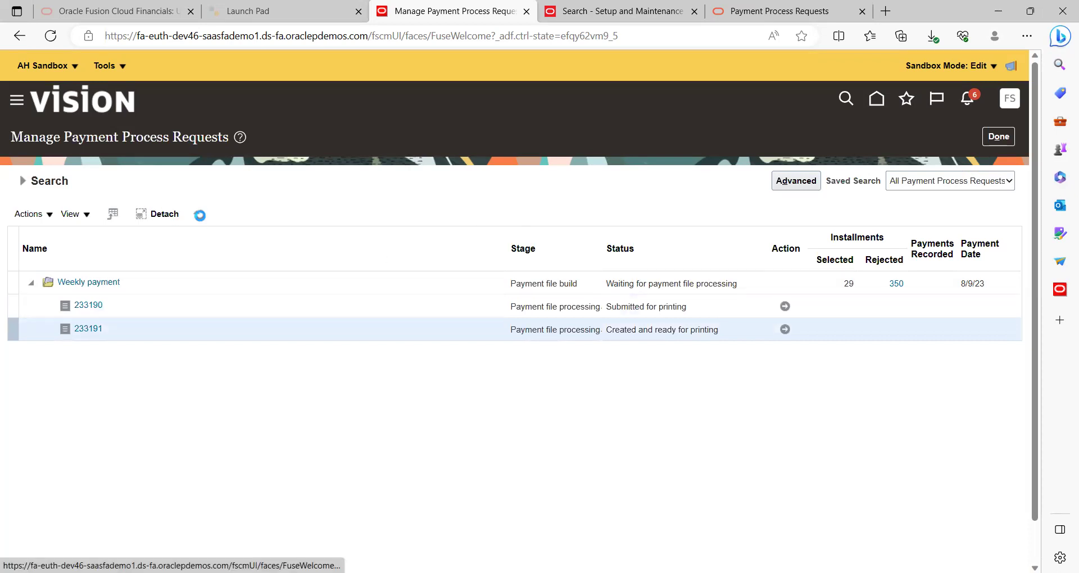
pyautogui.click(201, 216)
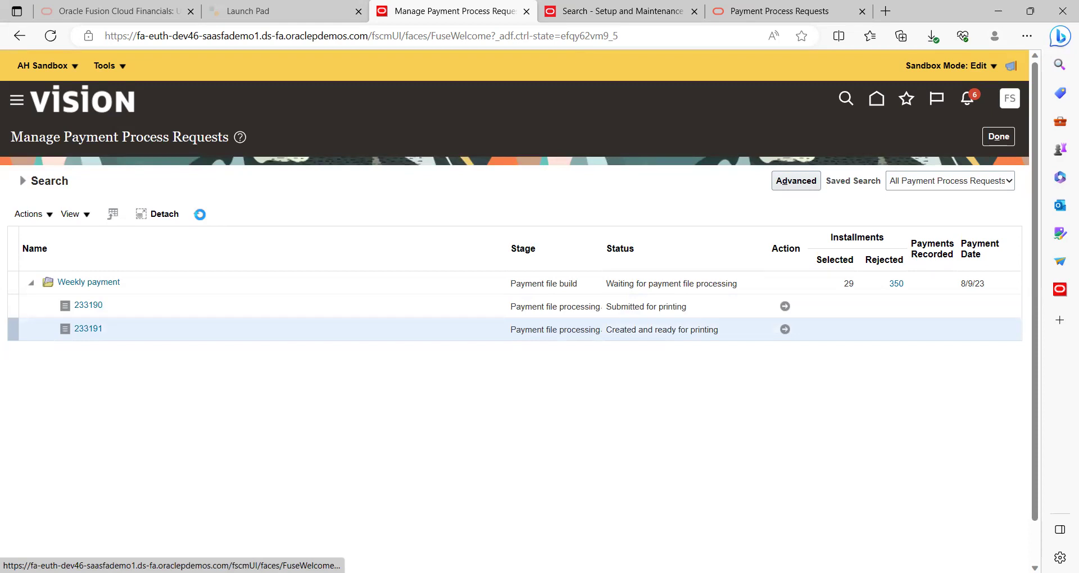
pyautogui.click(200, 216)
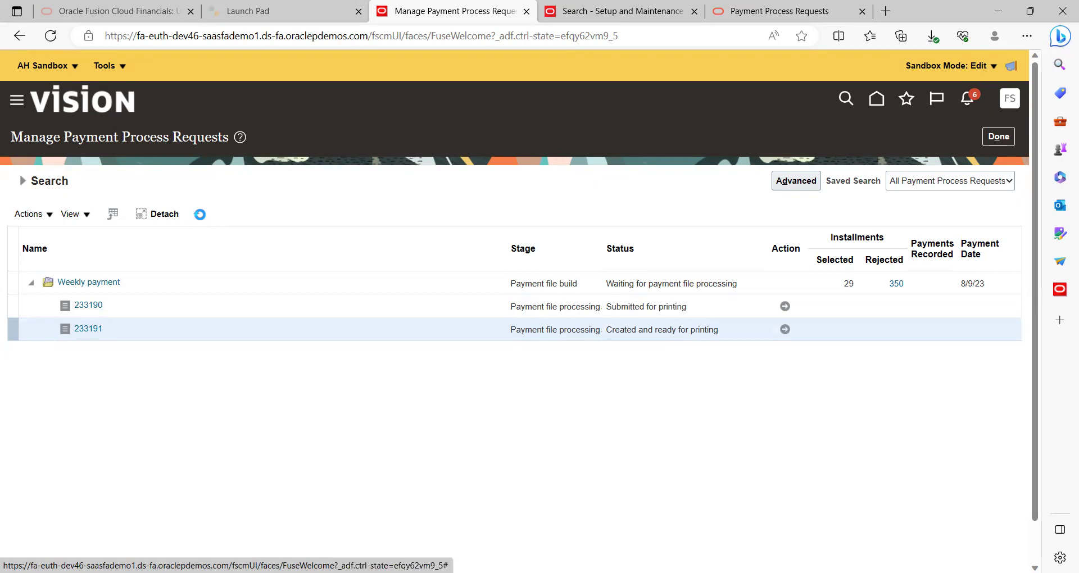
pyautogui.click(201, 217)
pyautogui.click(200, 216)
pyautogui.click(200, 216)
pyautogui.click(201, 215)
pyautogui.click(201, 216)
# - Open payment file 233190, examine its payments and the details of the first one, and return to the file
pyautogui.click(786, 307)
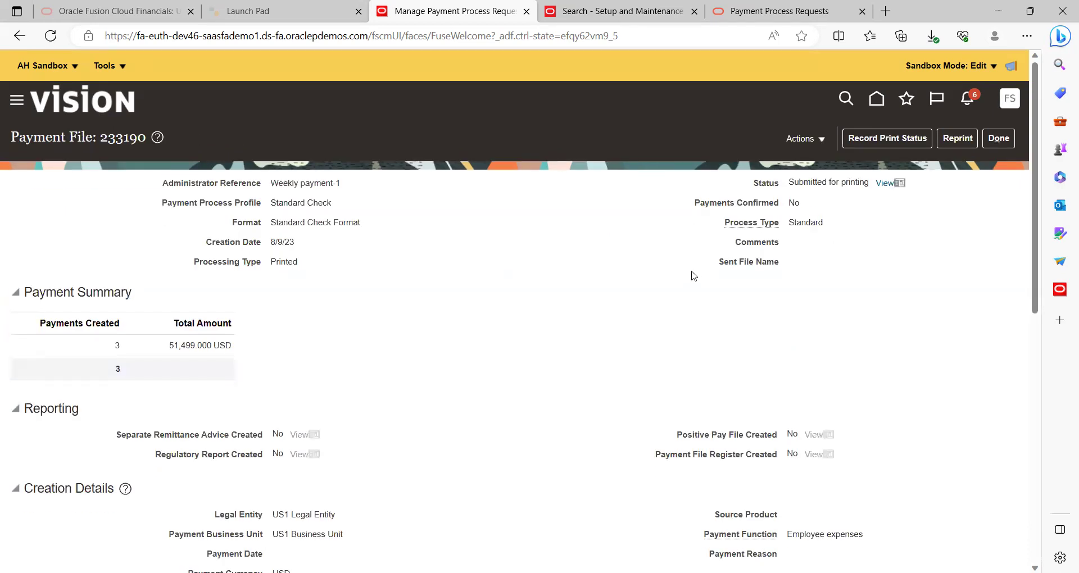
pyautogui.scroll(-8, 733, 300)
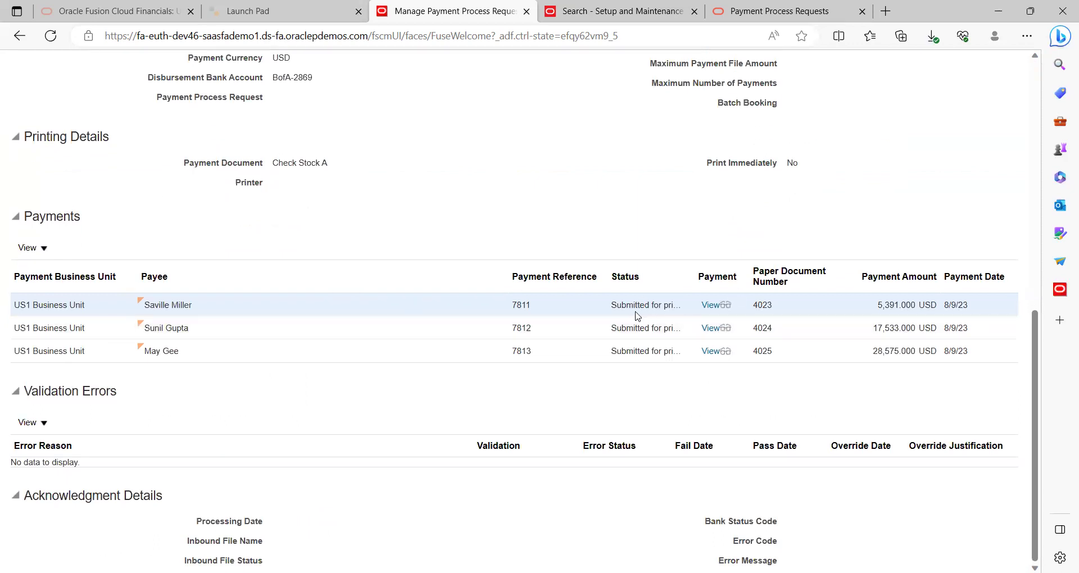
pyautogui.click(711, 306)
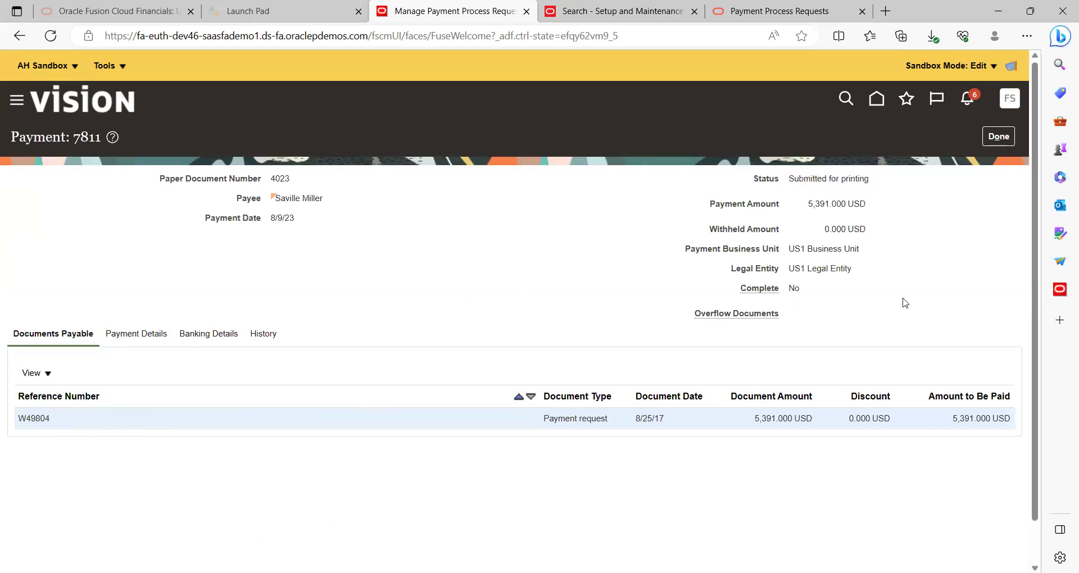
pyautogui.click(1005, 139)
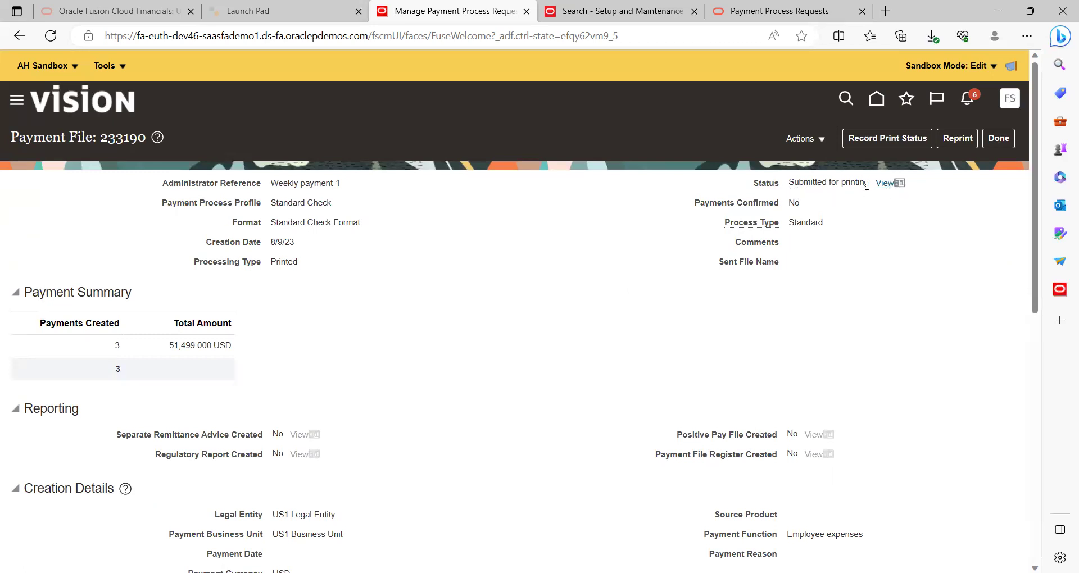
# - Download the formatted check output of payment file 233190 and open 6121525.pdf
pyautogui.click(886, 184)
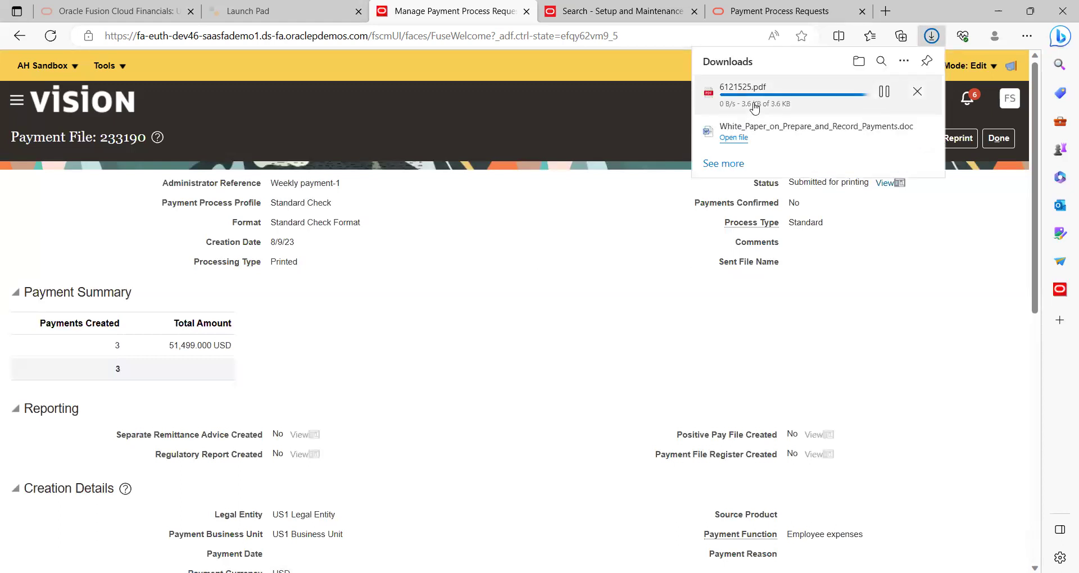
pyautogui.click(755, 108)
pyautogui.click(755, 107)
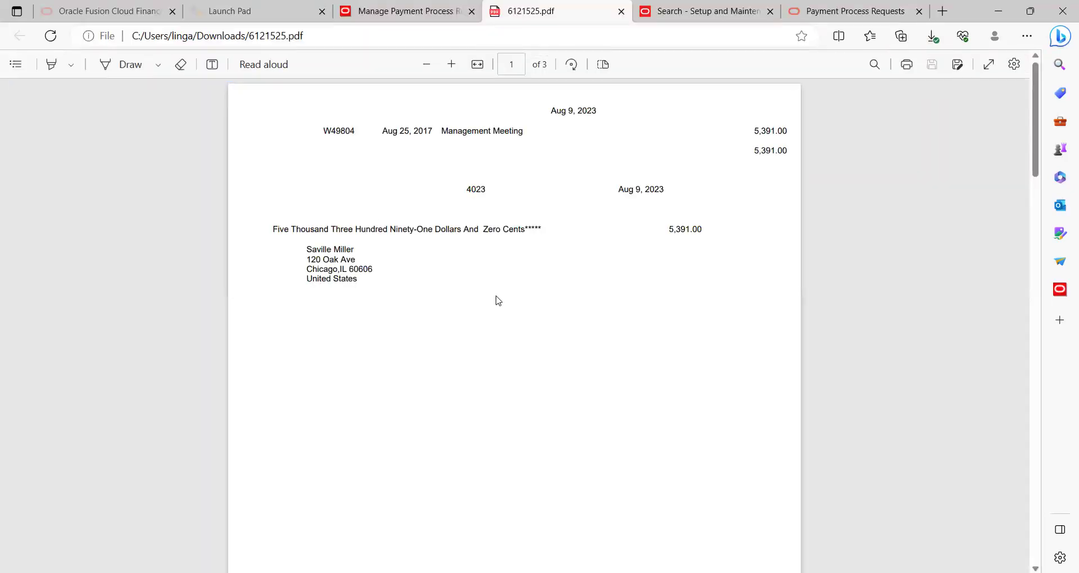
# - Examine the payees, documents and amounts on the check pages of 6121525.pdf, and return to the payment file page
pyautogui.scroll(-5, 496, 301)
pyautogui.scroll(5, 496, 301)
pyautogui.scroll(-3, 496, 301)
pyautogui.scroll(3, 496, 300)
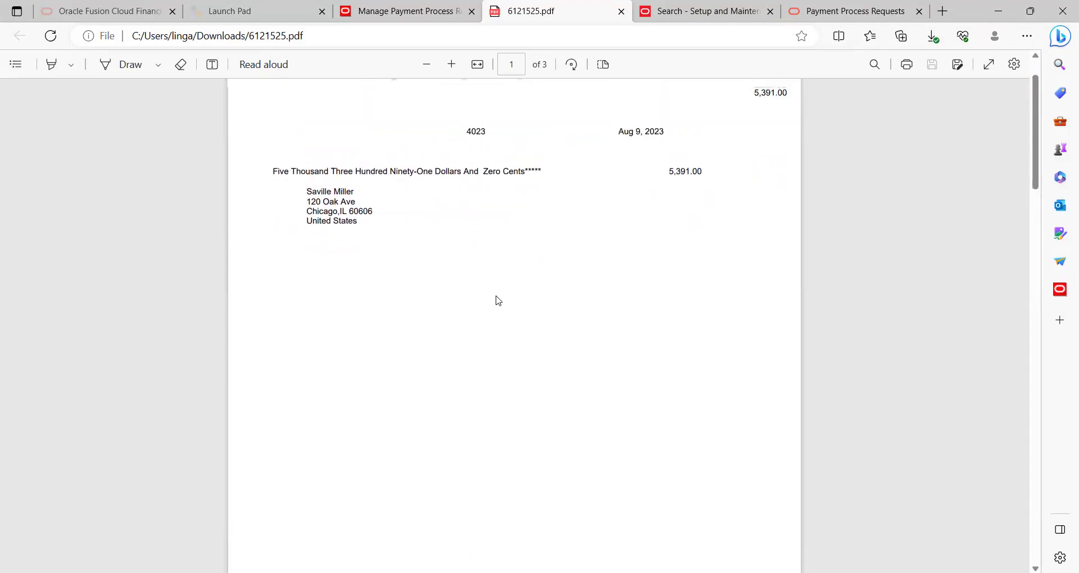
pyautogui.scroll(-2, 495, 301)
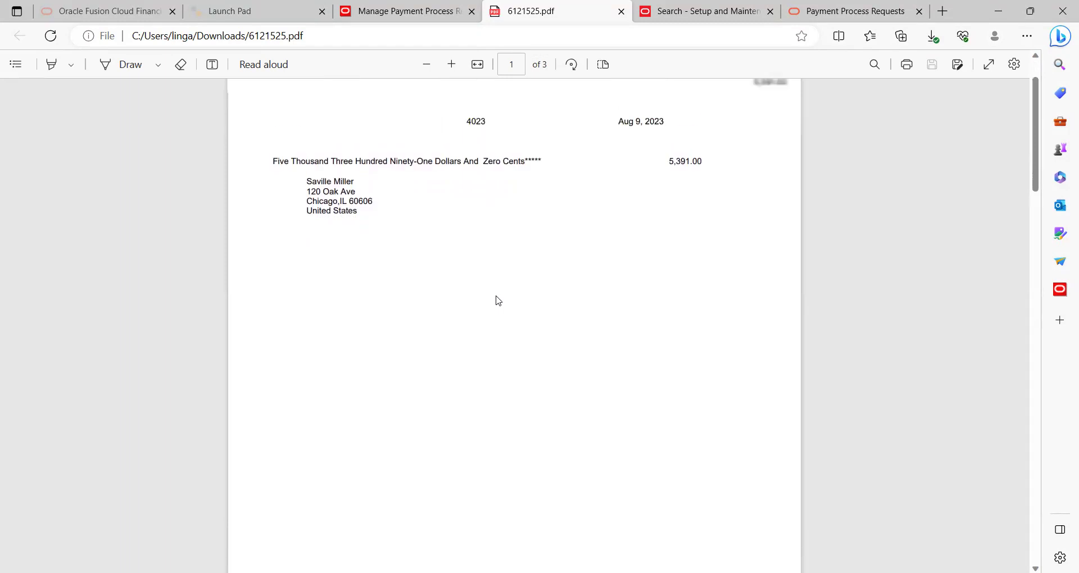
pyautogui.scroll(2, 496, 301)
pyautogui.scroll(-10, 496, 301)
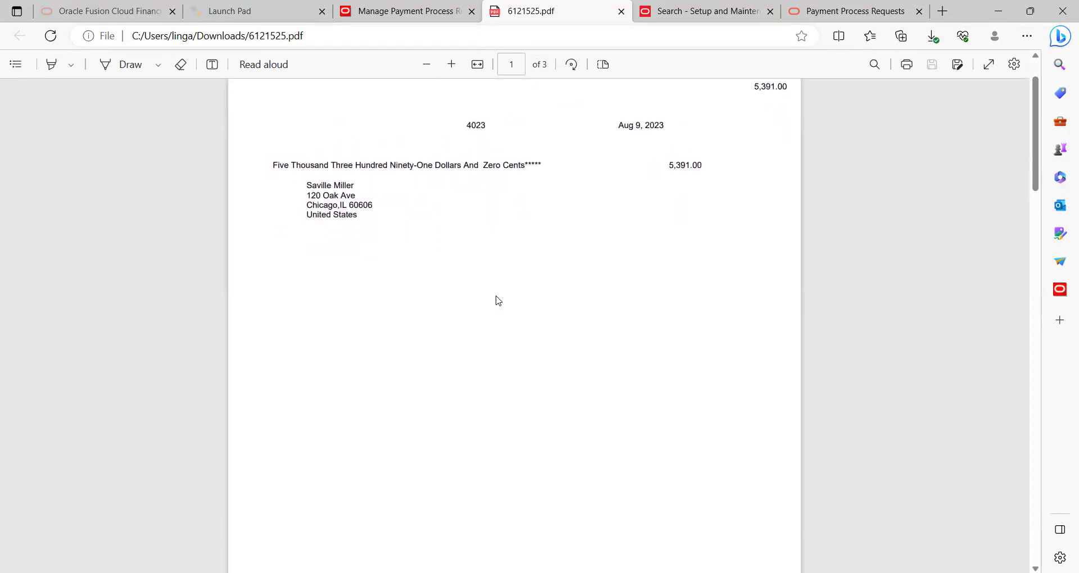
pyautogui.scroll(-12, 497, 300)
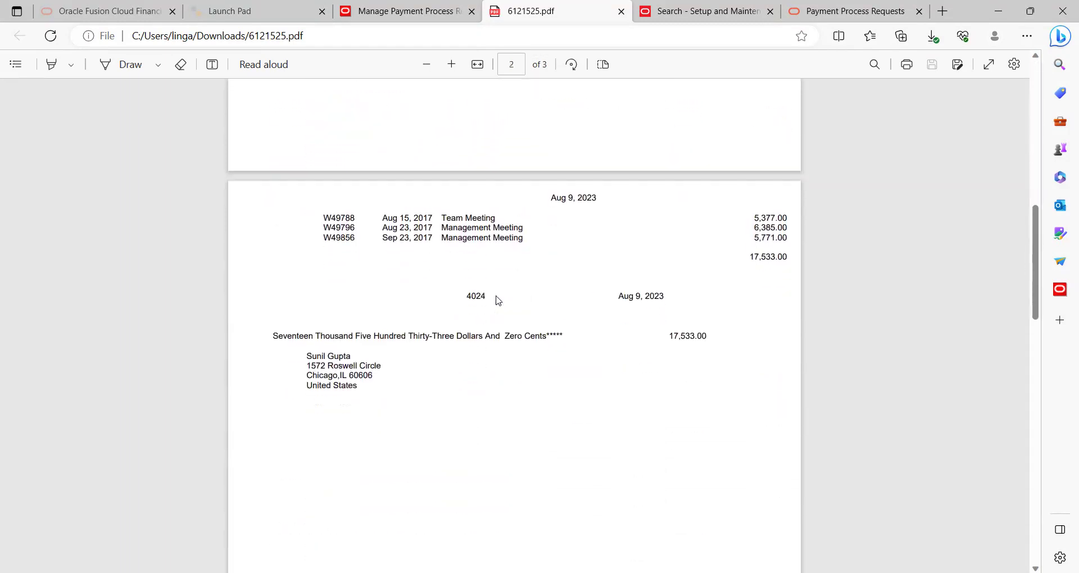
pyautogui.scroll(-5, 497, 301)
pyautogui.scroll(9, 497, 301)
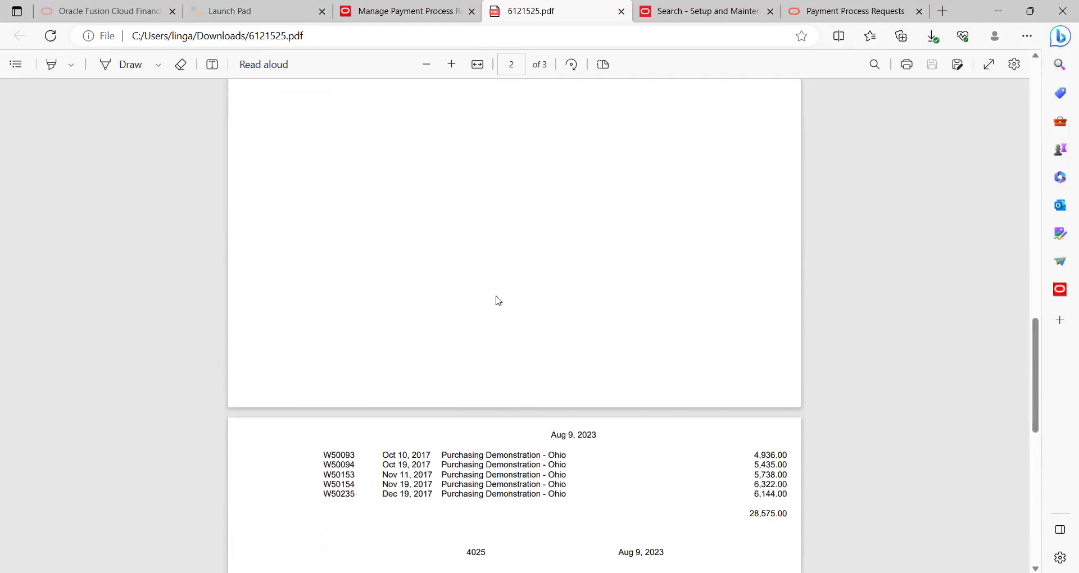
pyautogui.scroll(15, 497, 301)
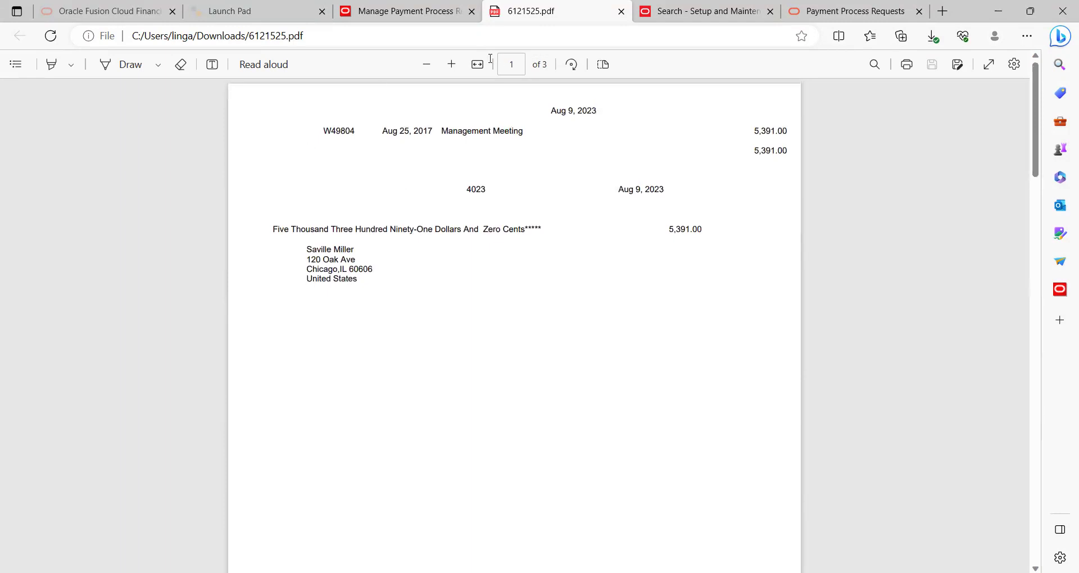
pyautogui.rightClick(880, 21)
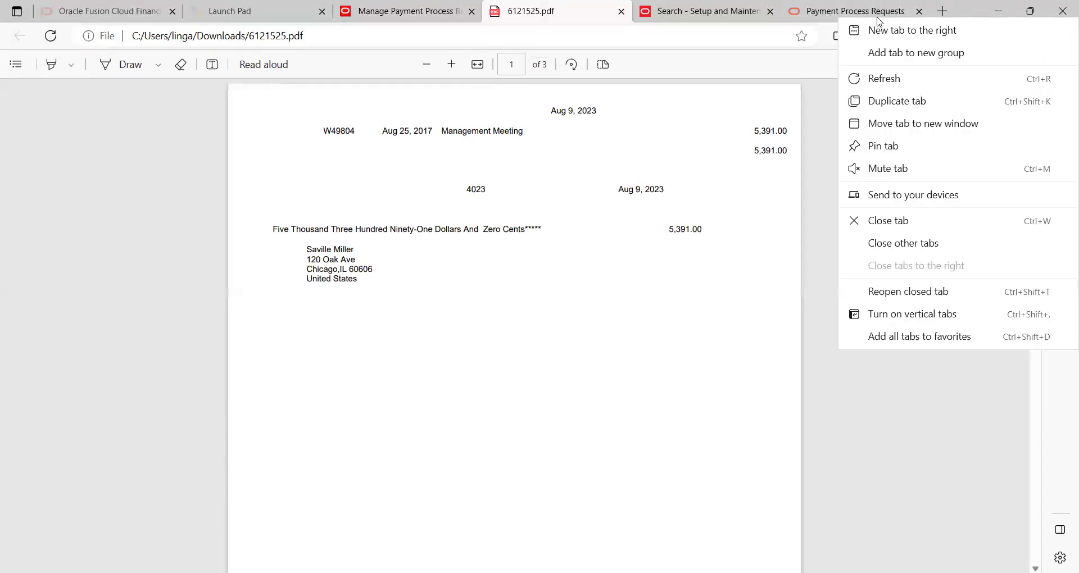
pyautogui.press('Escape')
pyautogui.hotkey('ctrl', 'Tab')
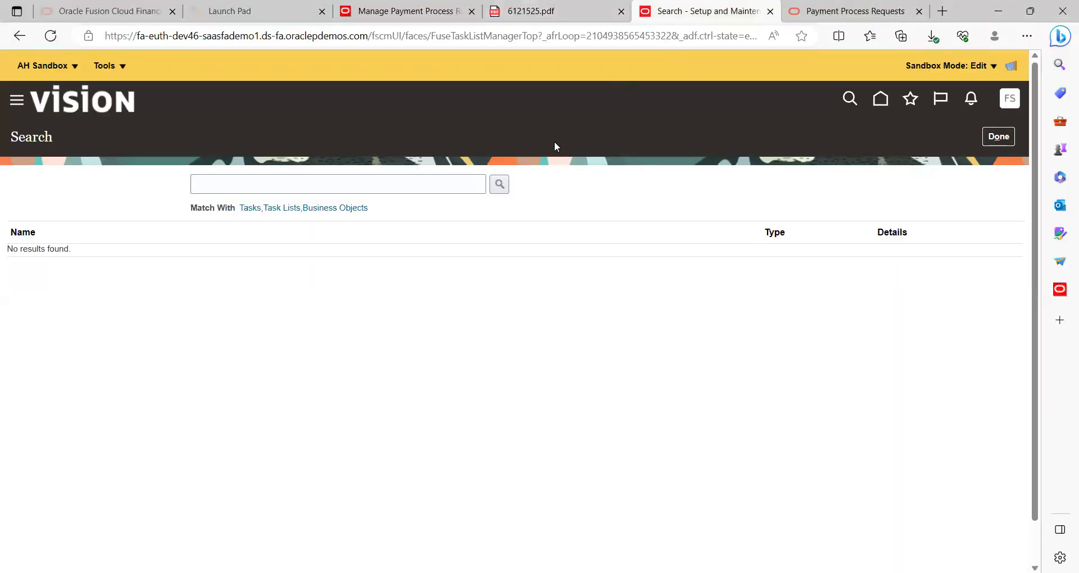
pyautogui.click(413, 12)
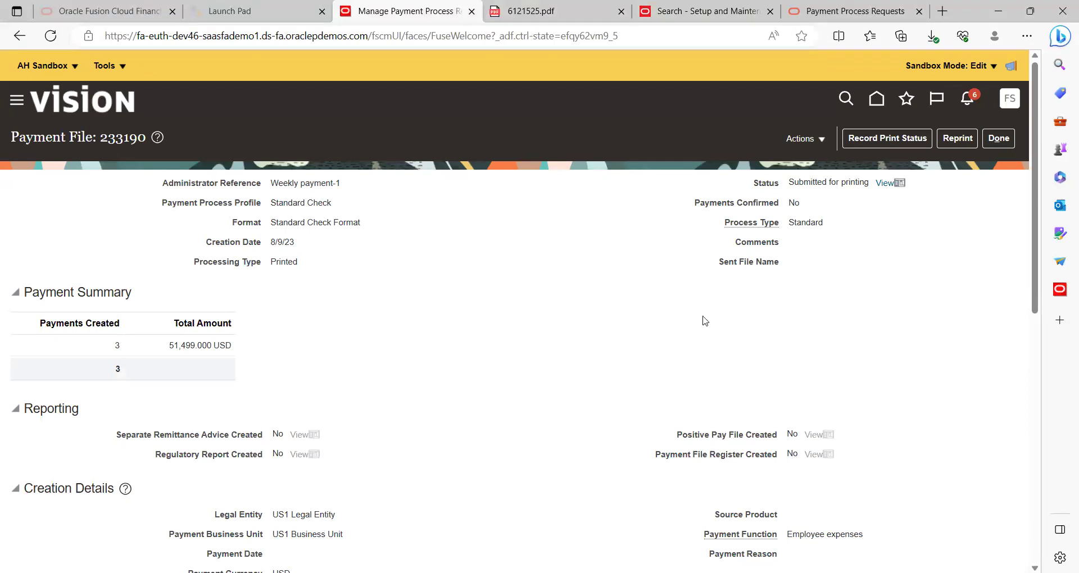
# - Examine payment file 233190 and its options for reprinting payment documents, and return to the request list without reprinting
pyautogui.scroll(-8, 705, 321)
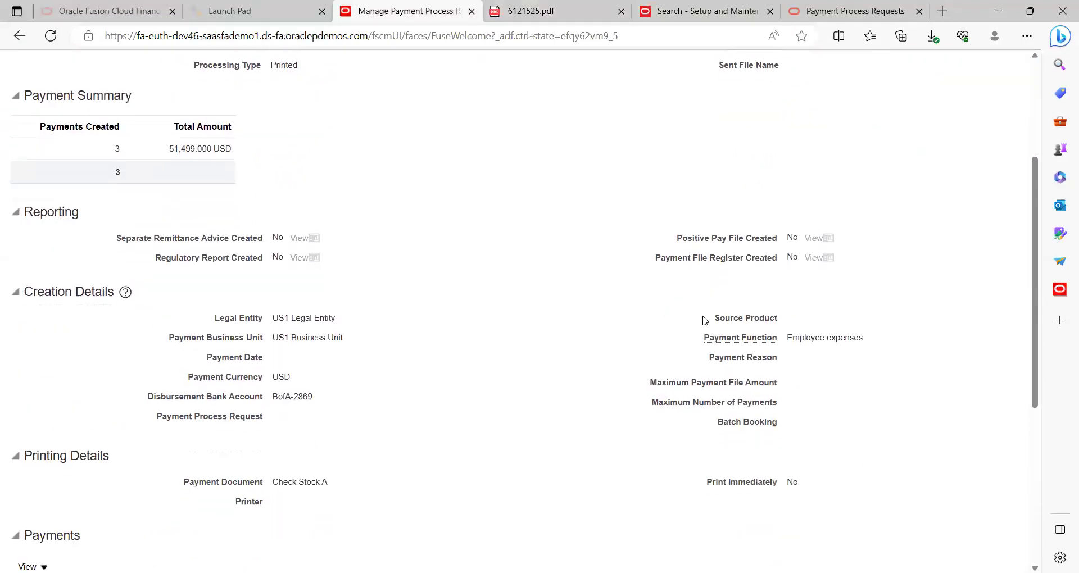
pyautogui.scroll(8, 705, 321)
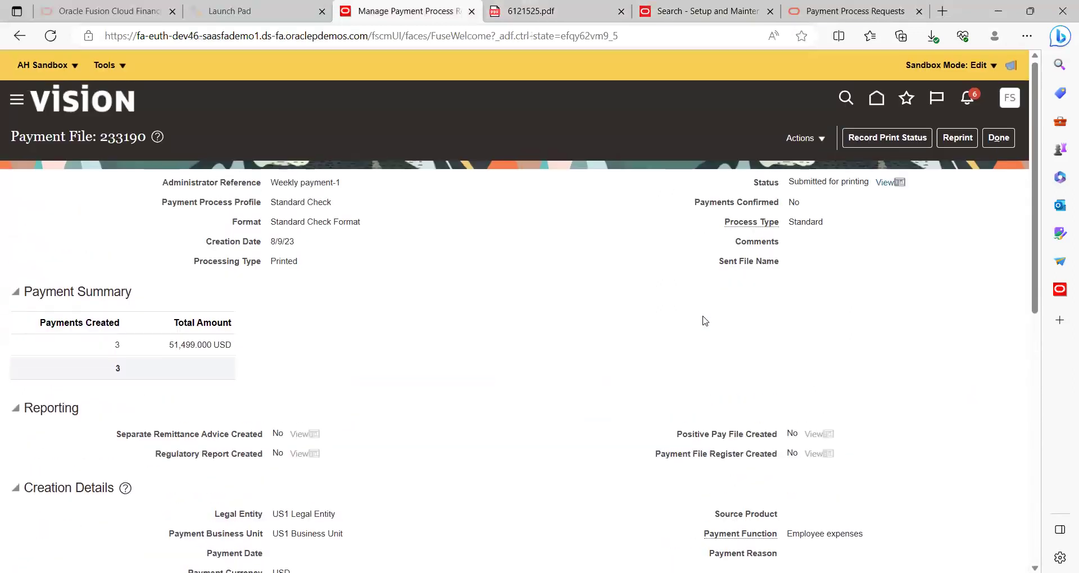
pyautogui.click(976, 141)
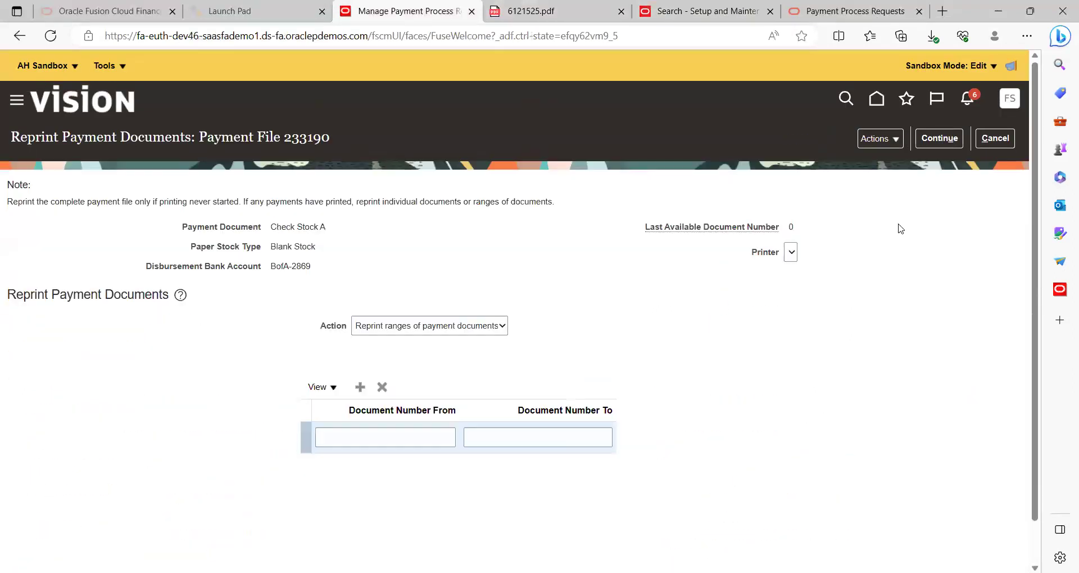
pyautogui.click(1007, 140)
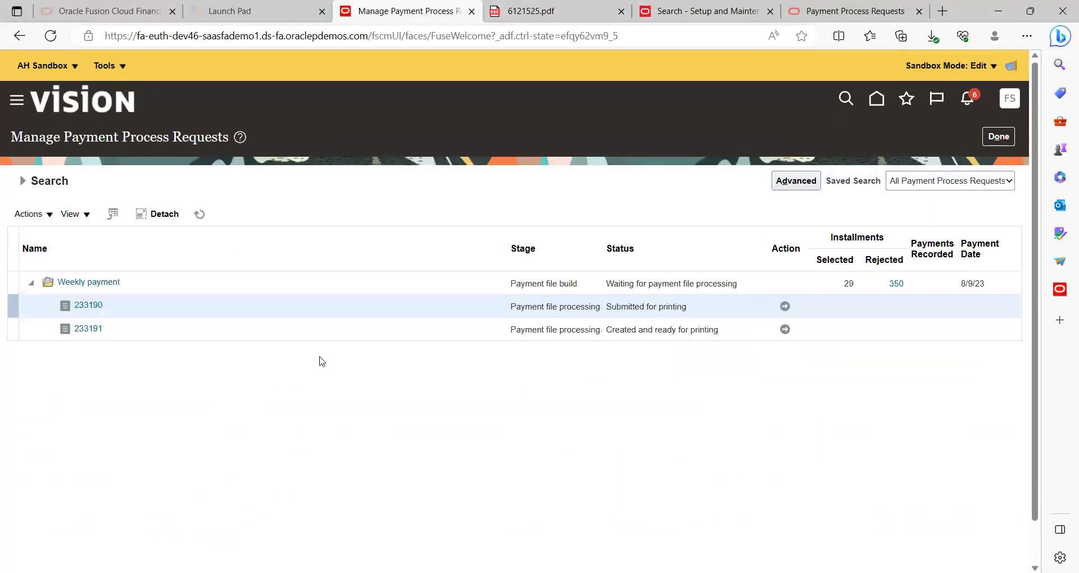
# - Open payment file 233191, examine its payment summary and creation details, and return to the request list
pyautogui.click(90, 330)
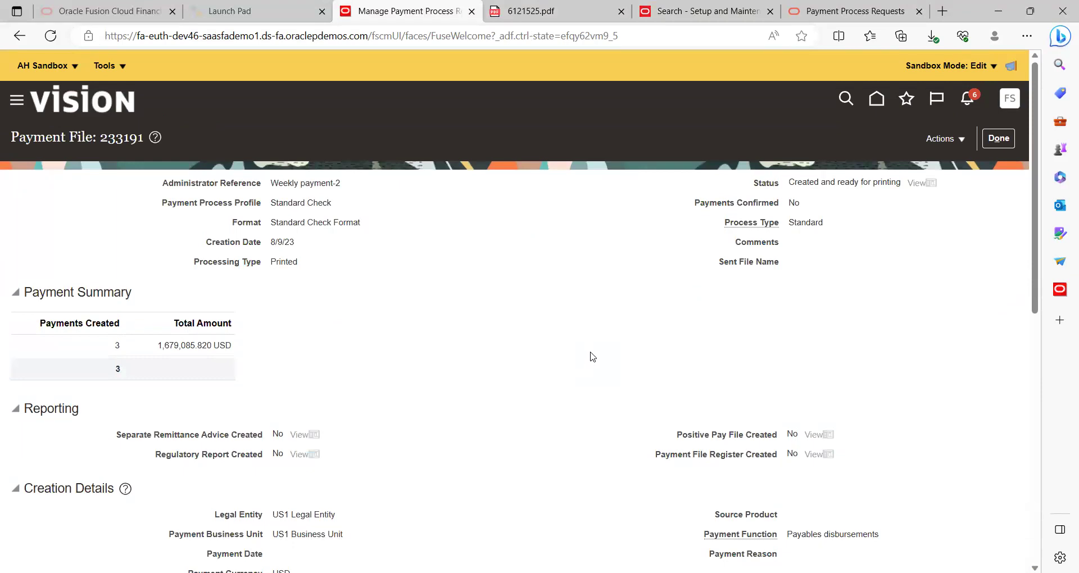
pyautogui.scroll(-1, 591, 356)
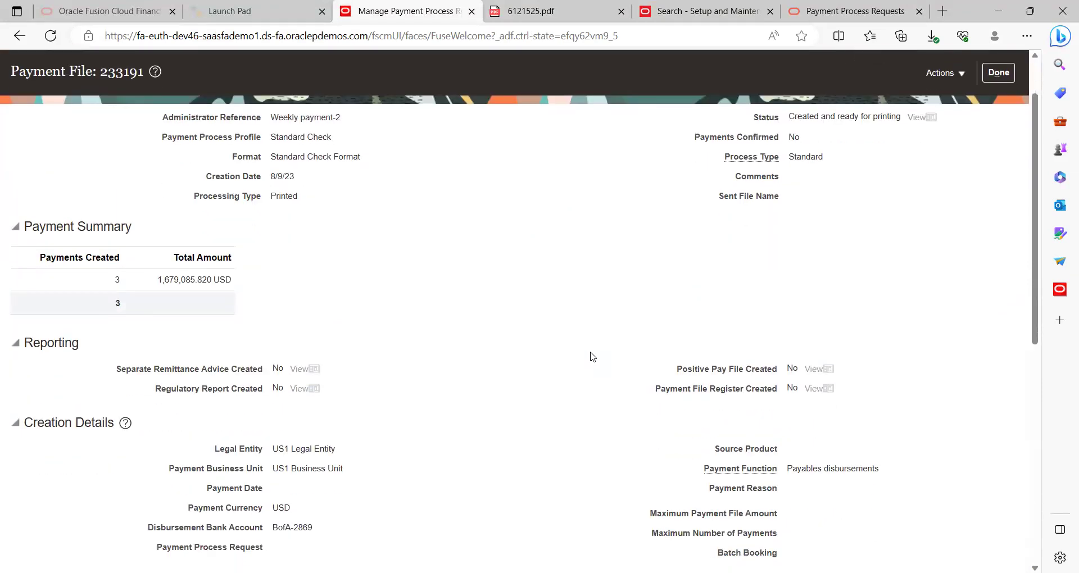
pyautogui.scroll(1, 591, 356)
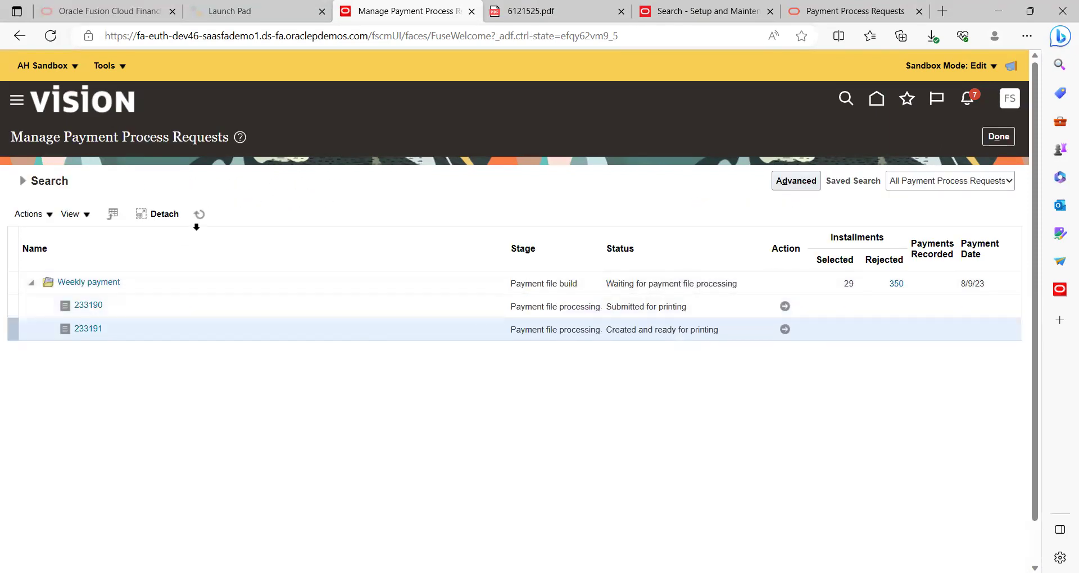
# - Refresh the payment process request list and close the Manage Payment Process Requests page
pyautogui.click(199, 215)
pyautogui.click(990, 137)
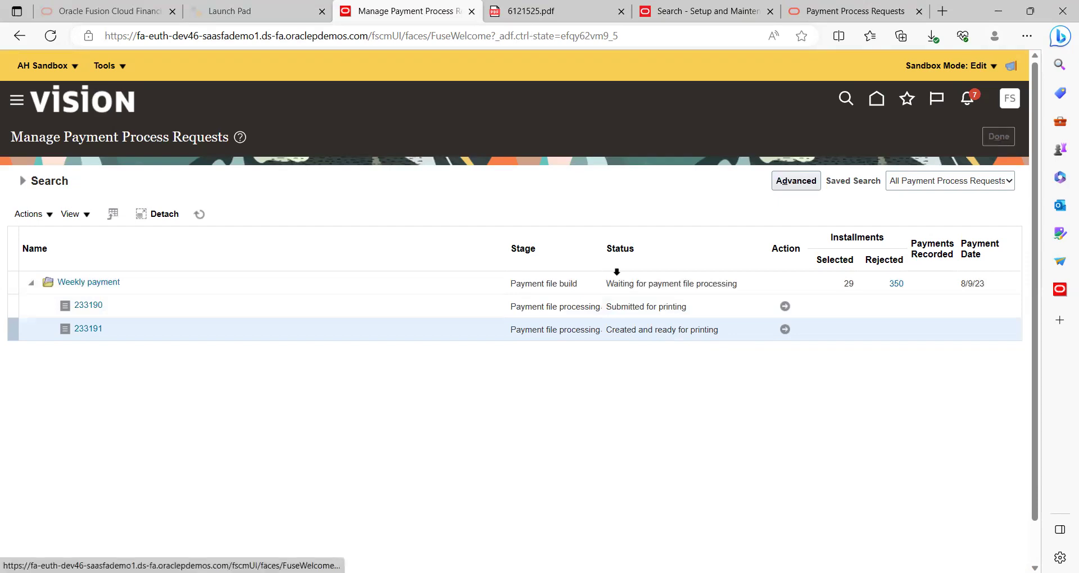